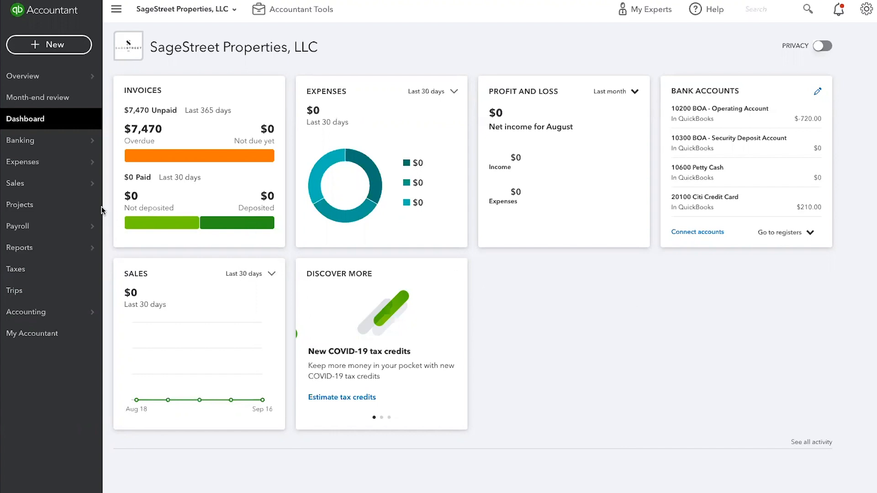
# Step: Open the first invoice in the sales invoices list
pyautogui.click(23, 184)
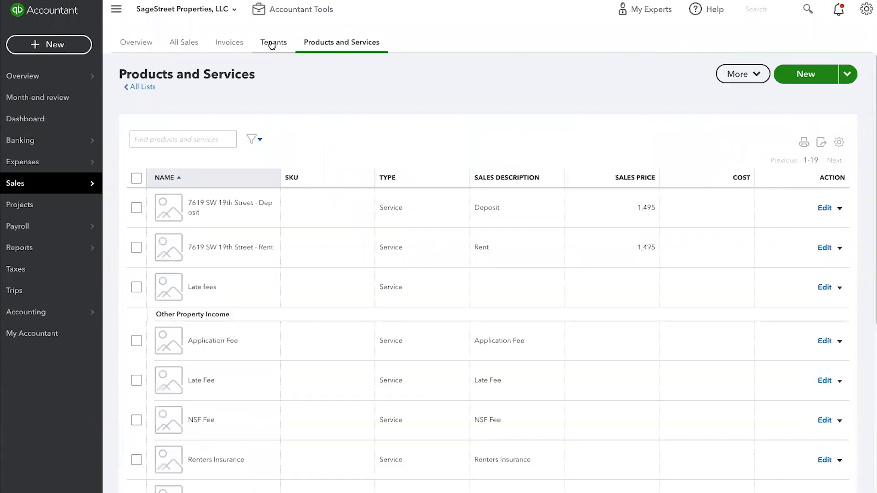
pyautogui.click(233, 44)
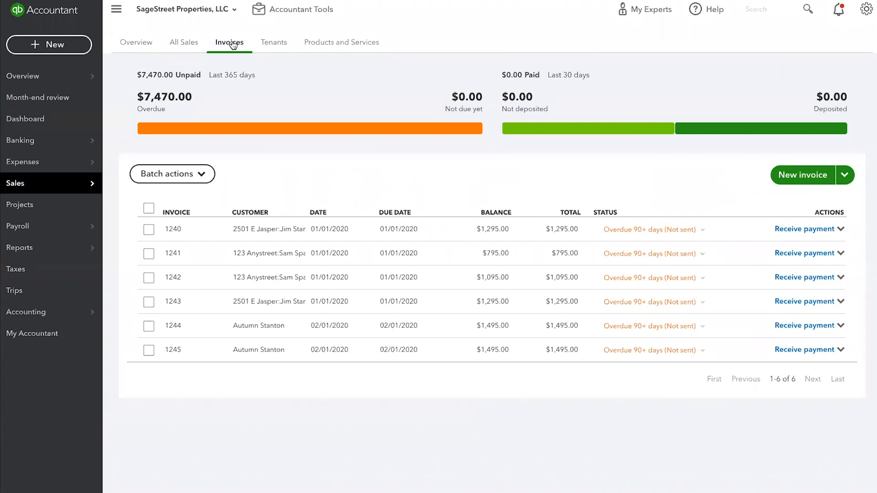
pyautogui.click(286, 233)
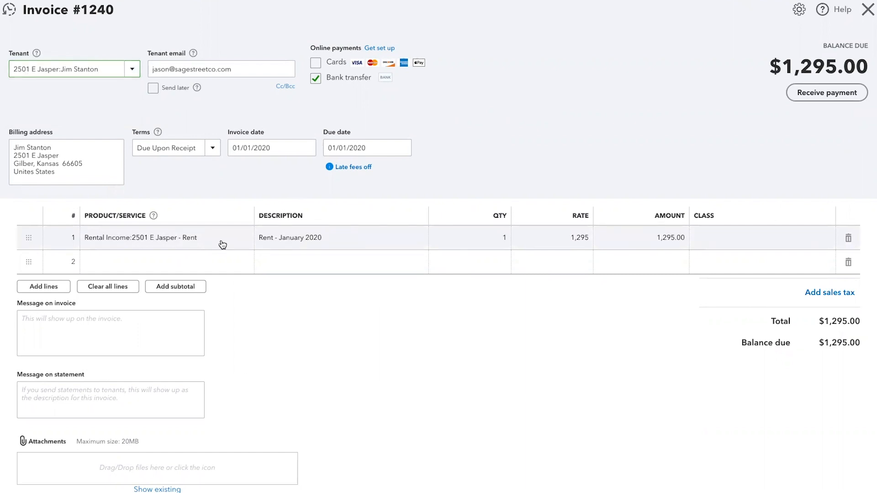
# Step: Inspect the invoice's rent line, including its product/service choices and rate, and close the invoice without changes
pyautogui.click(221, 242)
pyautogui.click(244, 240)
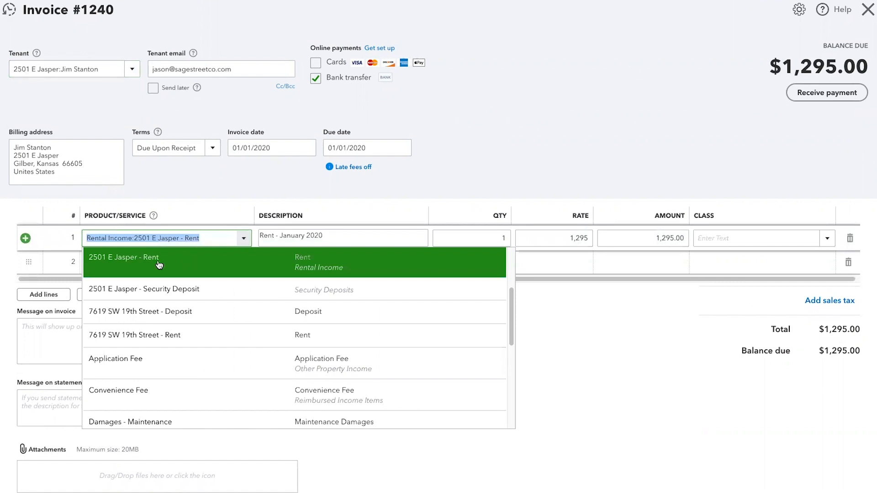
pyautogui.click(245, 238)
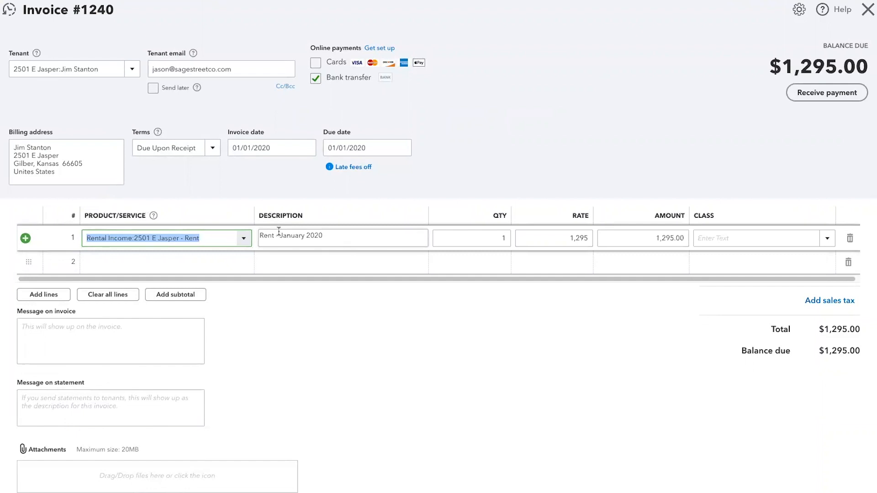
pyautogui.click(554, 238)
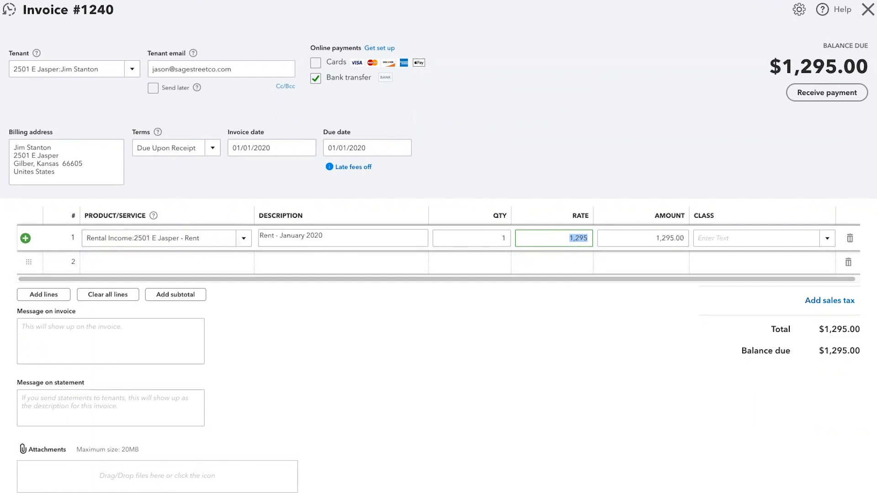
pyautogui.click(868, 9)
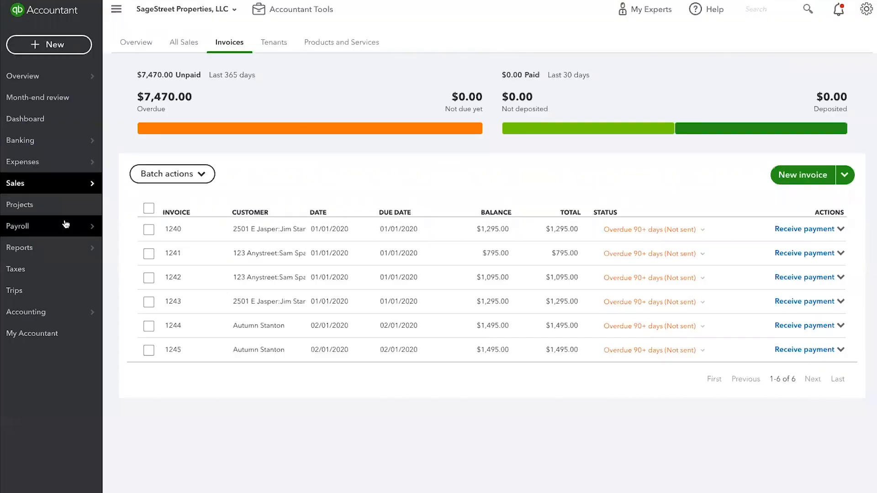
# Step: Review the income accounts in the chart of accounts and open the Income Statement report
pyautogui.click(29, 318)
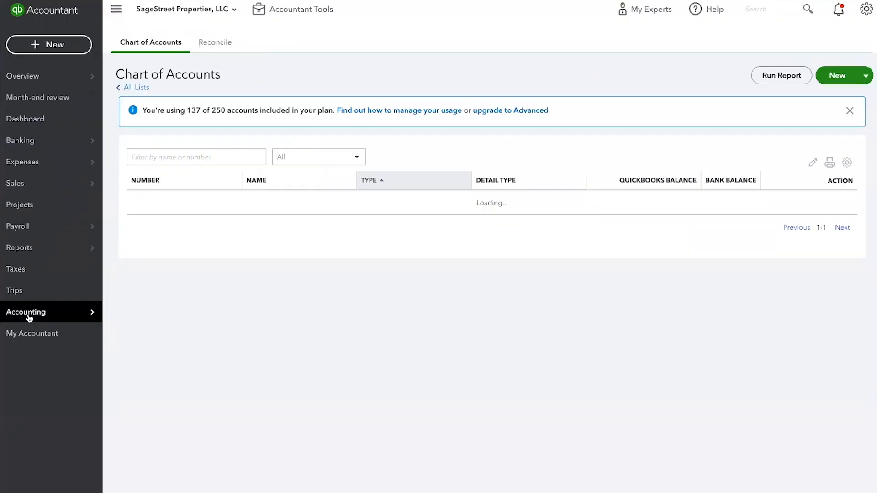
pyautogui.scroll(-10, 252, 333)
pyautogui.scroll(-10, 253, 334)
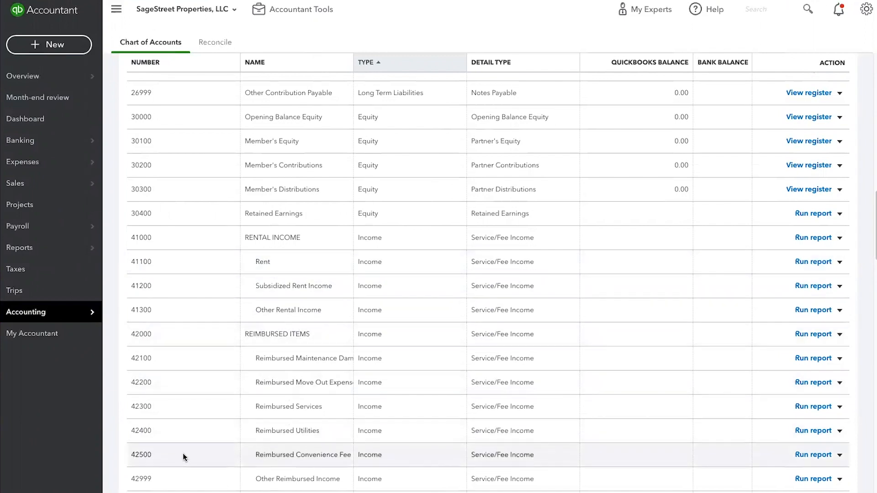
pyautogui.click(20, 250)
pyautogui.click(173, 195)
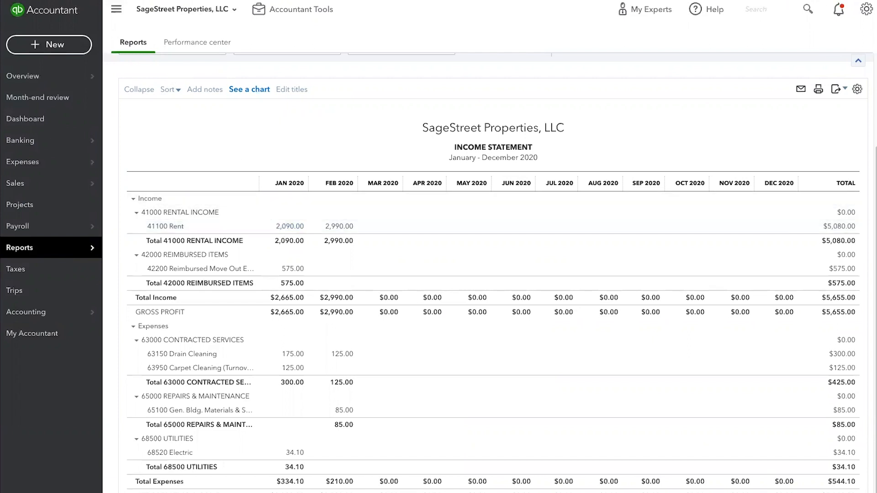
# Step: Open the Products and Services list and examine its items across the income, reimbursement and security deposit categories
pyautogui.click(867, 13)
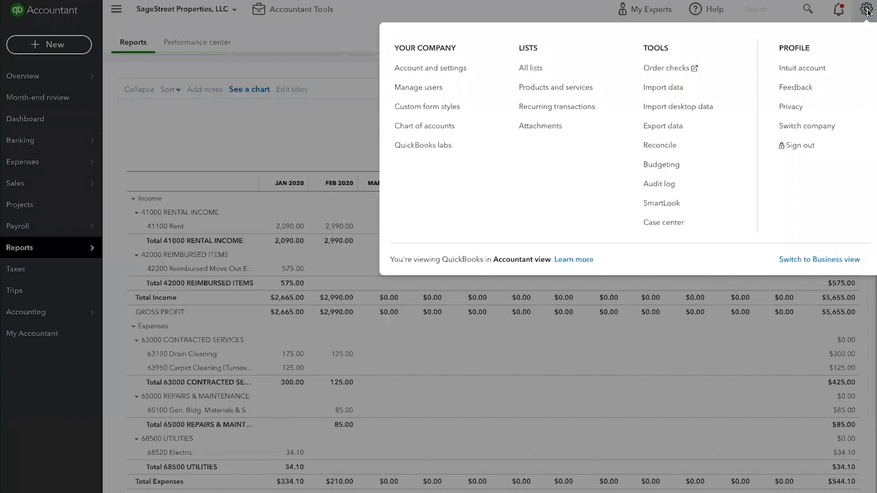
pyautogui.click(535, 89)
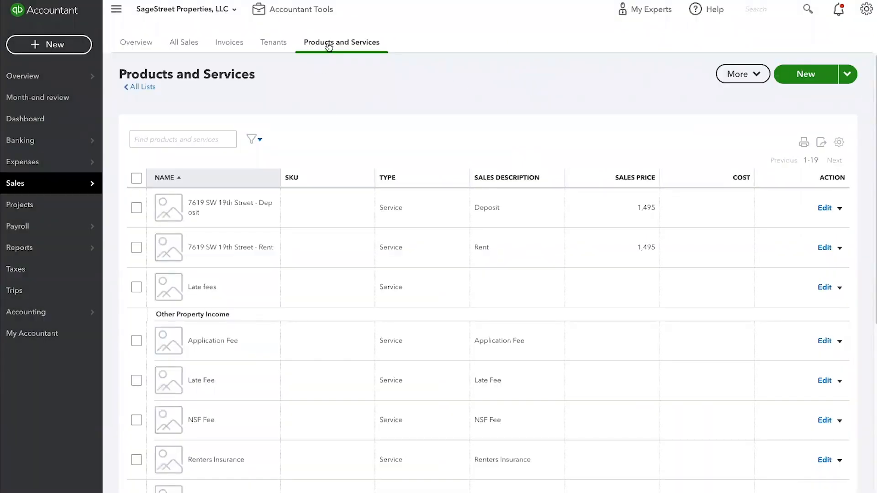
pyautogui.moveTo(15, 188)
pyautogui.scroll(-1, 517, 166)
pyautogui.scroll(-3, 517, 172)
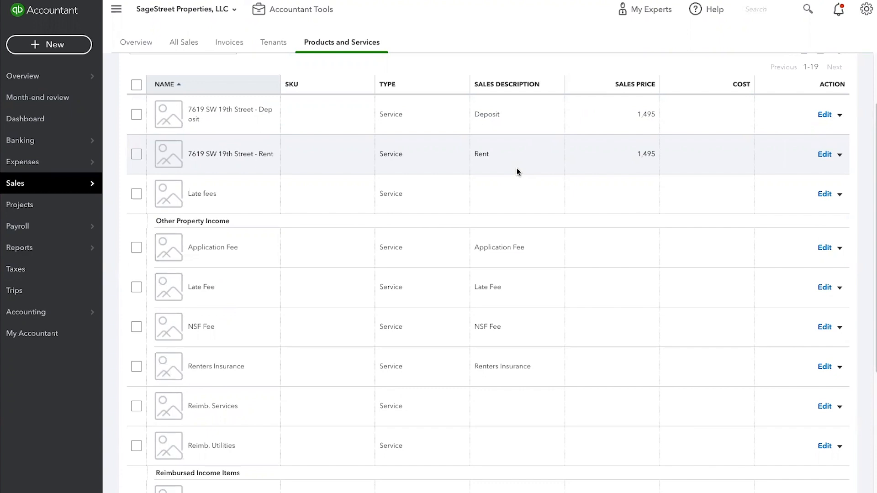
pyautogui.scroll(-3, 516, 171)
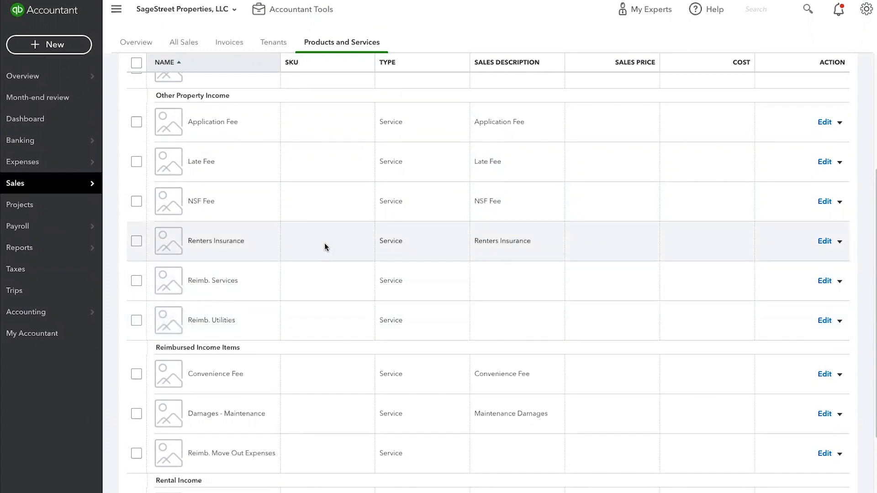
pyautogui.scroll(-5, 325, 243)
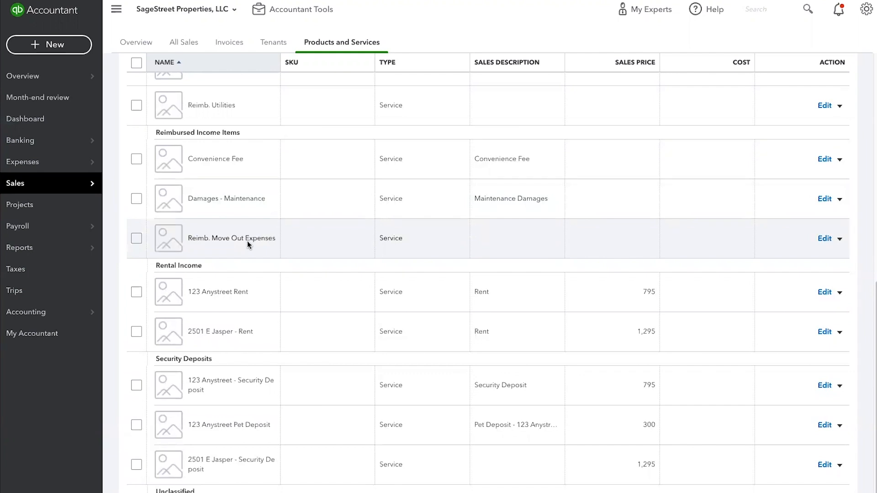
pyautogui.scroll(-1, 208, 238)
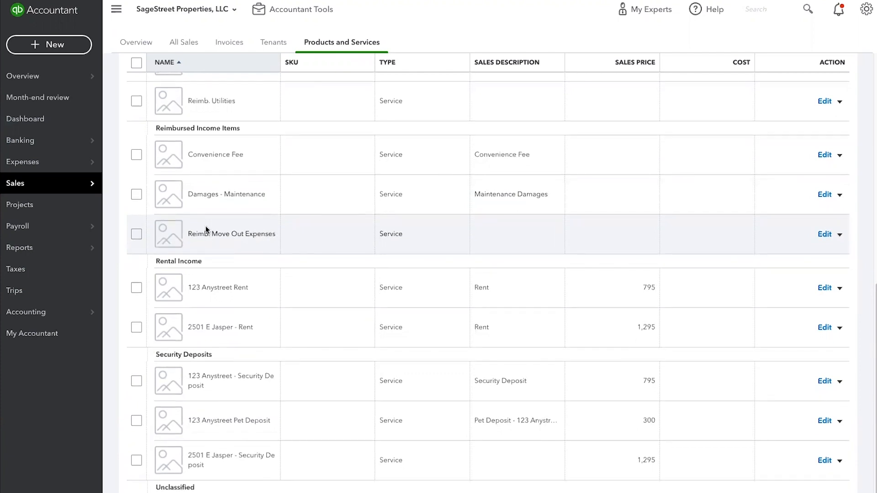
pyautogui.scroll(6, 205, 230)
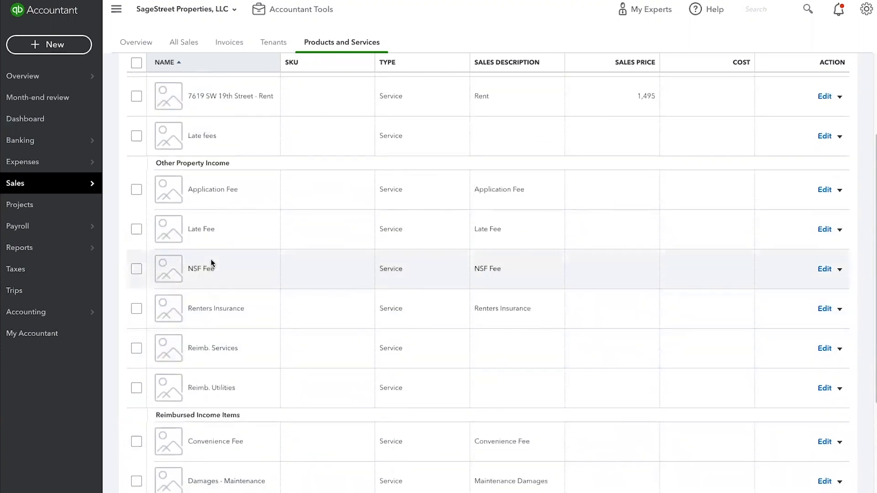
pyautogui.scroll(3, 210, 259)
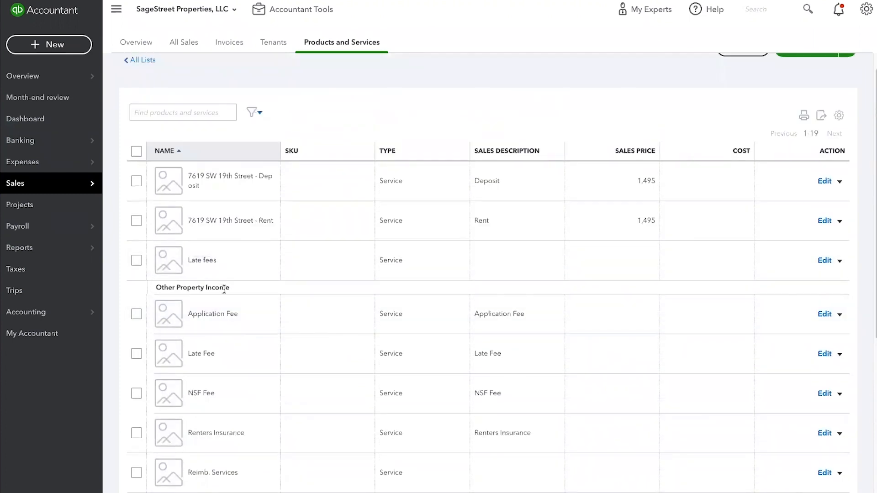
pyautogui.scroll(-3, 229, 300)
pyautogui.scroll(-1, 229, 301)
pyautogui.scroll(-3, 230, 303)
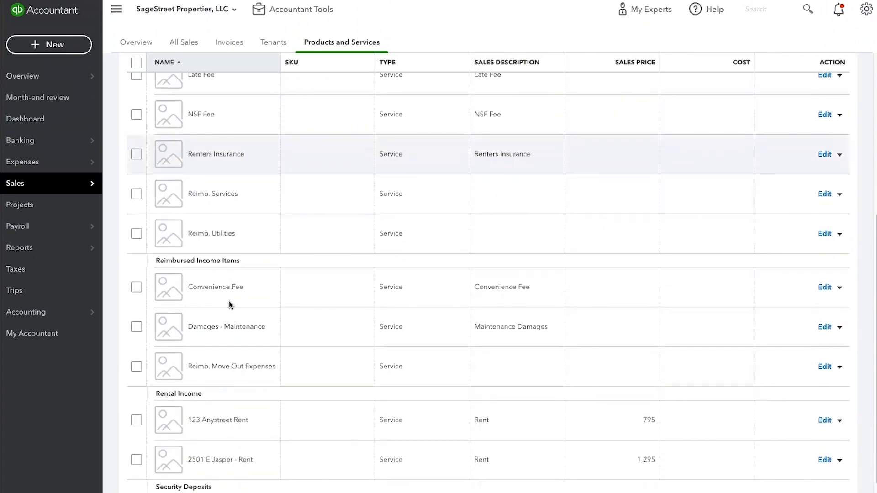
pyautogui.scroll(-2, 245, 279)
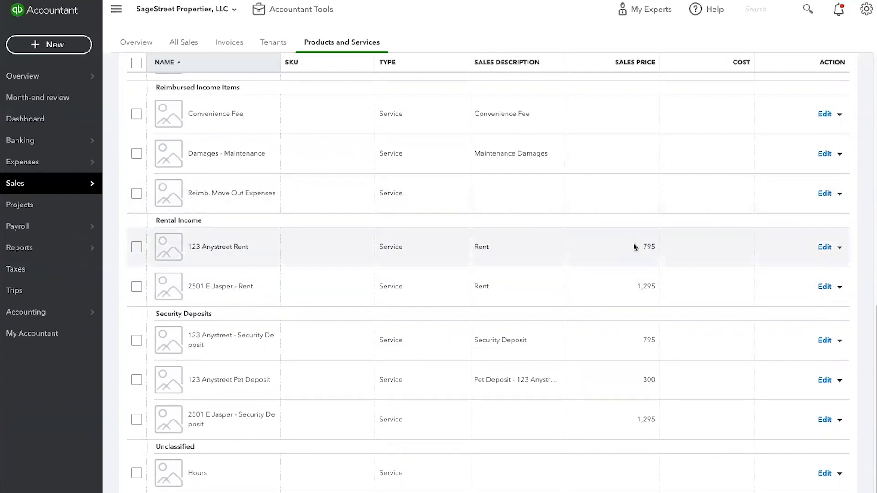
# Step: Inspect the details of the 123 Anystreet Rent item, close them, and look over the item categories in the list
pyautogui.click(823, 249)
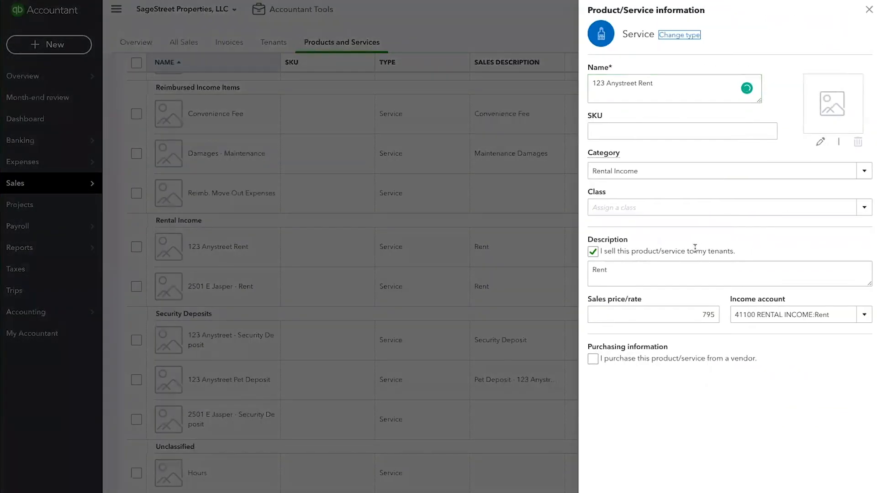
pyautogui.click(869, 9)
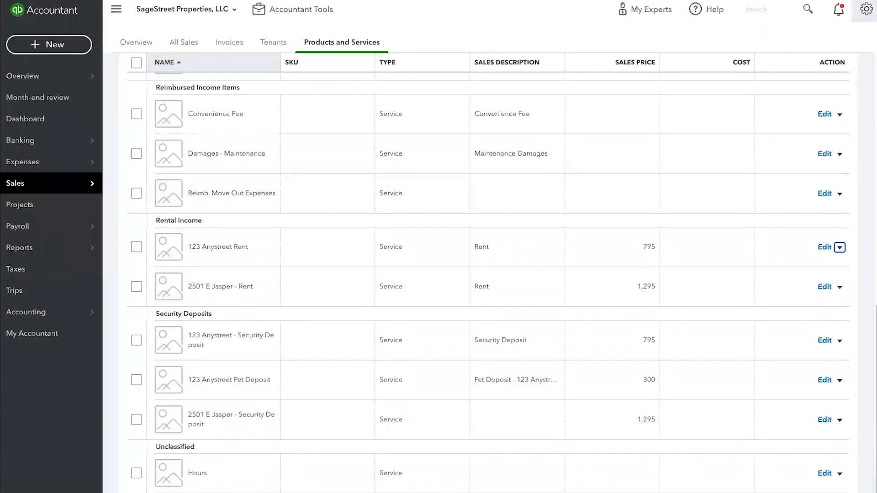
pyautogui.scroll(7, 672, 294)
pyautogui.scroll(4, 672, 295)
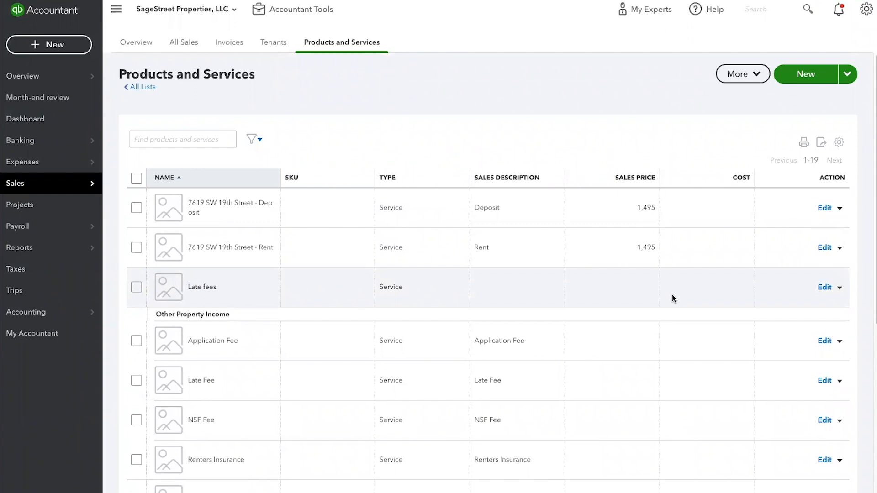
pyautogui.scroll(-6, 272, 423)
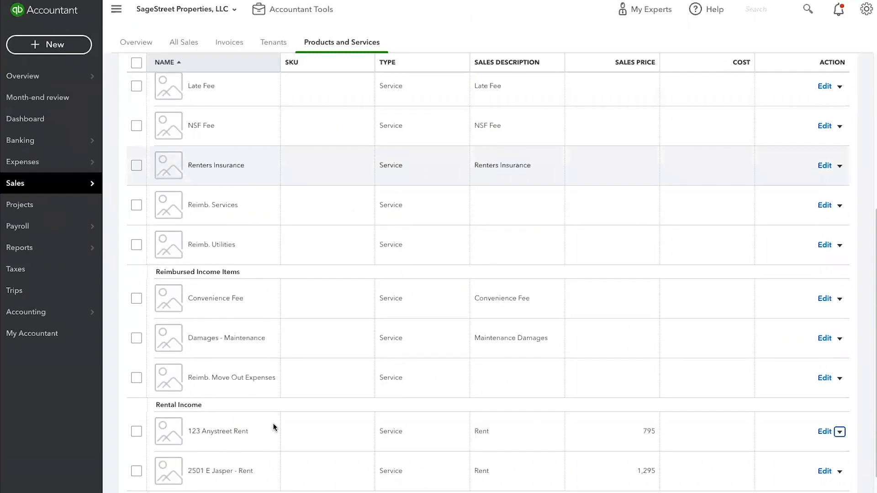
pyautogui.scroll(5, 255, 429)
pyautogui.scroll(-6, 242, 433)
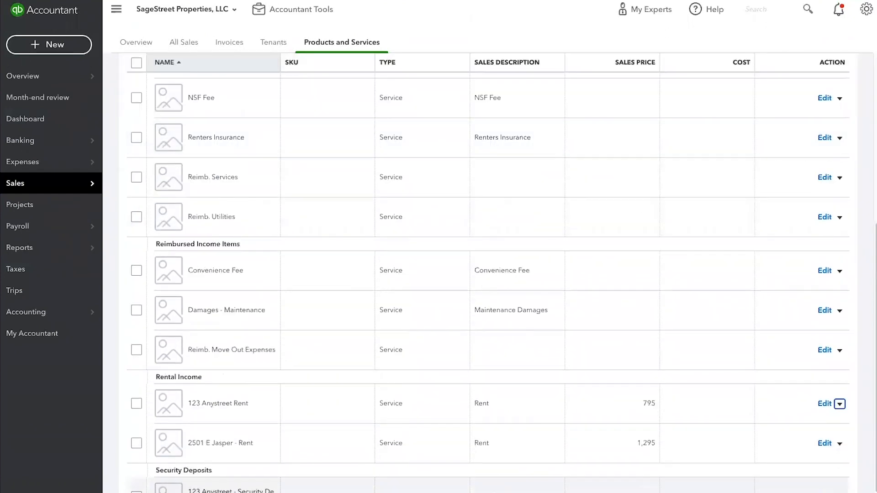
pyautogui.scroll(5, 226, 484)
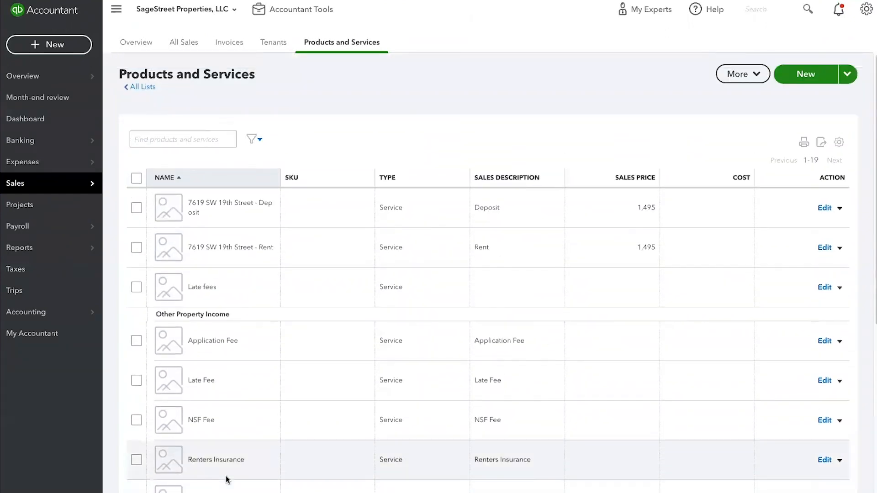
pyautogui.scroll(-6, 238, 480)
pyautogui.scroll(5, 245, 462)
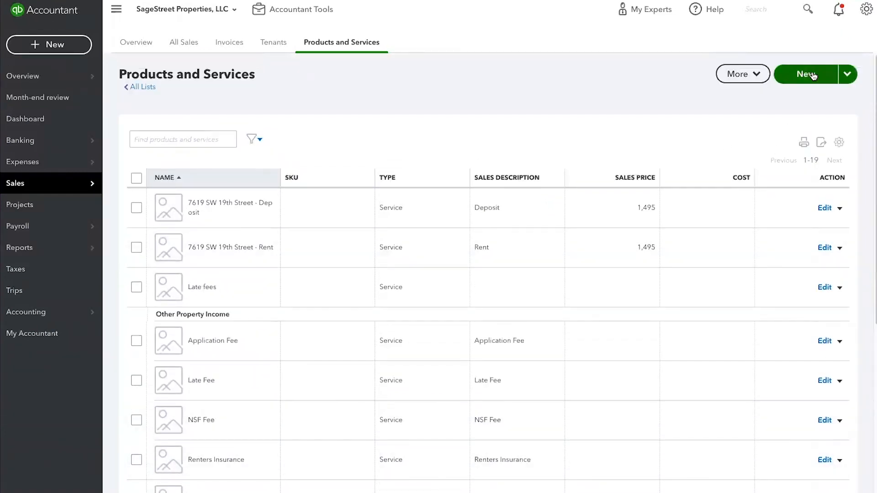
# Step: Start a new Service item and name it "500 Main Street - Rent"
pyautogui.click(812, 78)
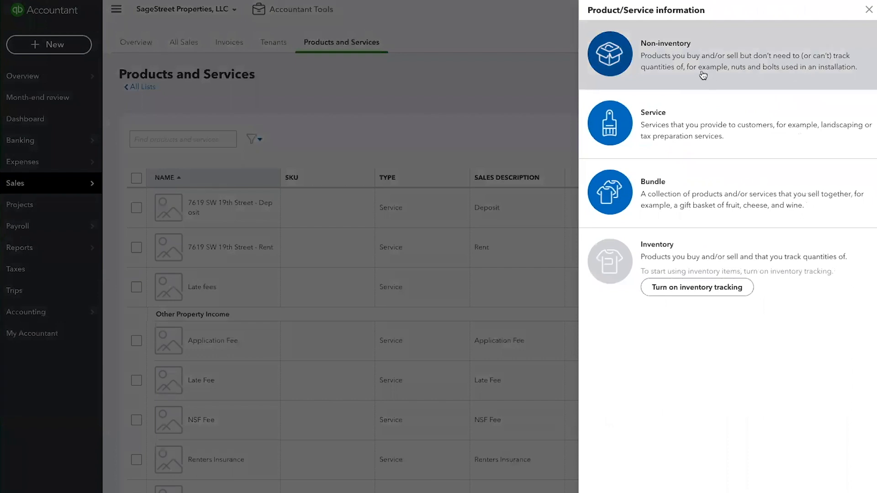
pyautogui.click(666, 122)
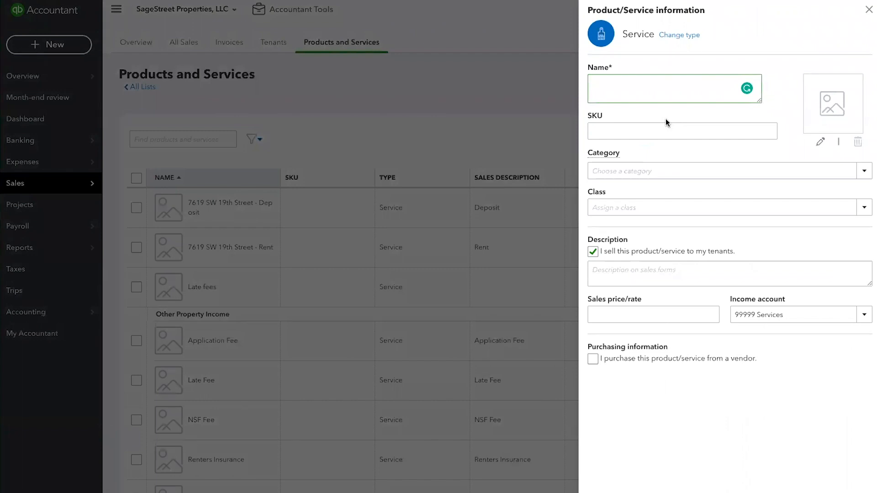
pyautogui.write('500 Main Street - Rent')
pyautogui.press('Tab')
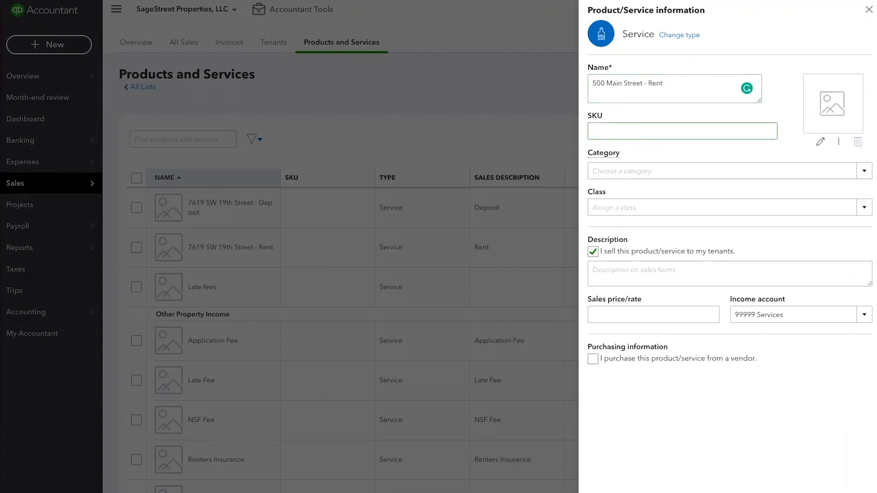
# Step: Look through the category and class options available for the new service item without choosing any
pyautogui.click(777, 171)
pyautogui.click(862, 173)
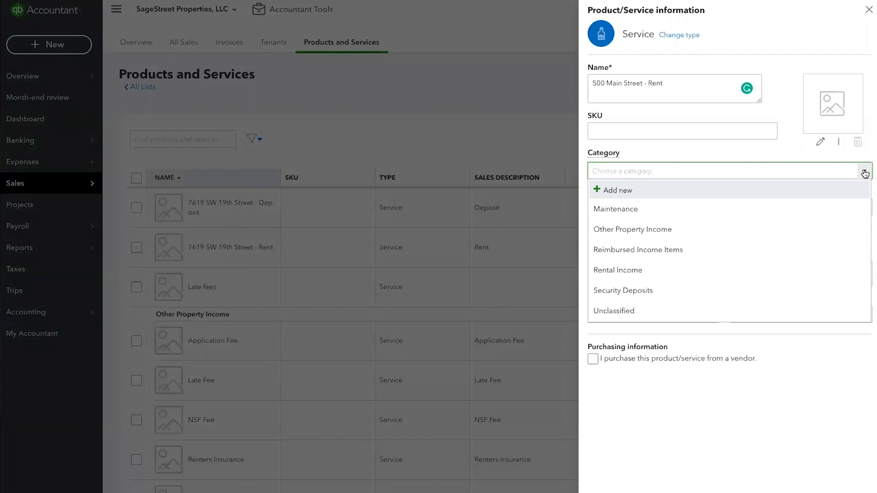
pyautogui.click(865, 173)
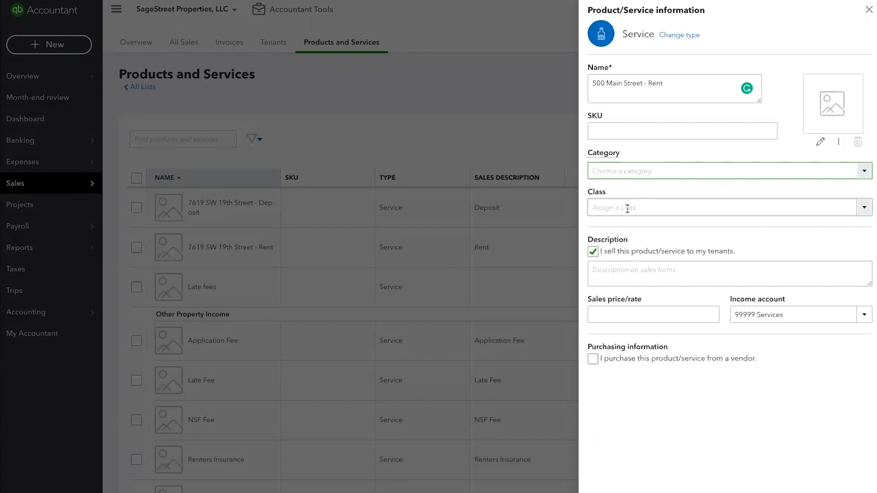
pyautogui.click(864, 208)
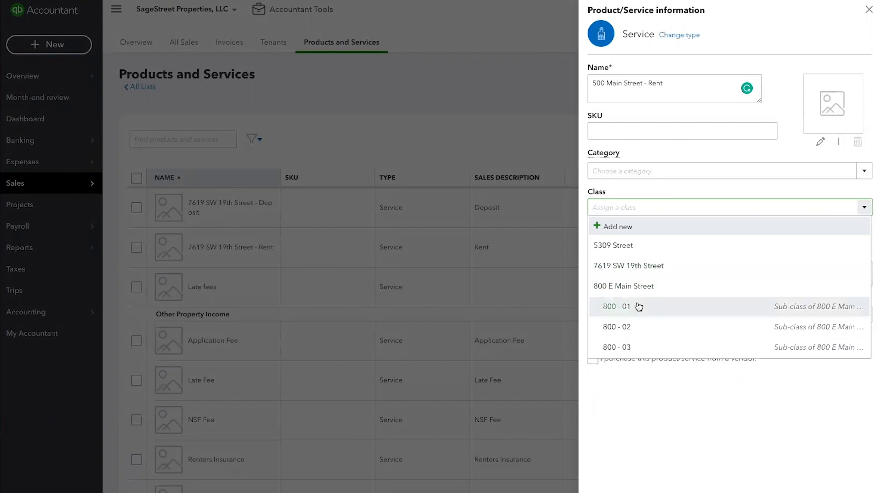
# Step: Rename the new service item "800 Main #01 - Rent"
pyautogui.moveTo(670, 81); pyautogui.dragTo(574, 80)
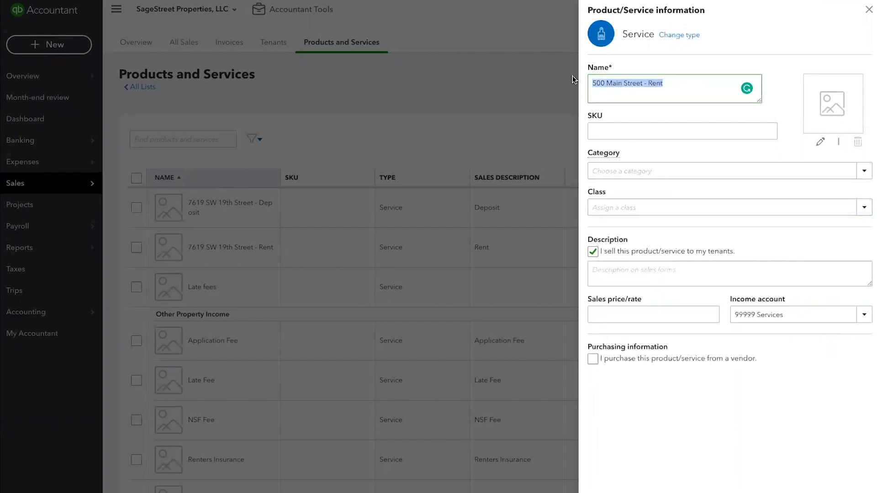
pyautogui.write('800 Main')
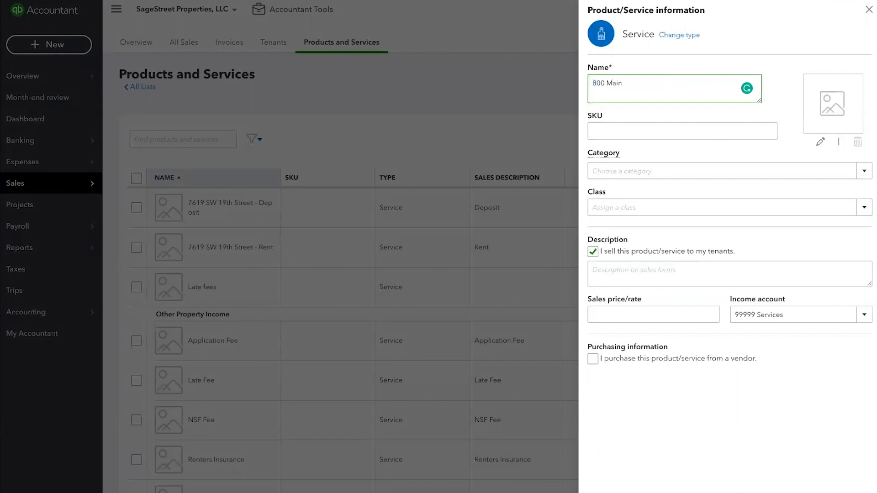
pyautogui.write(' #01 - Rent')
pyautogui.press('Tab')
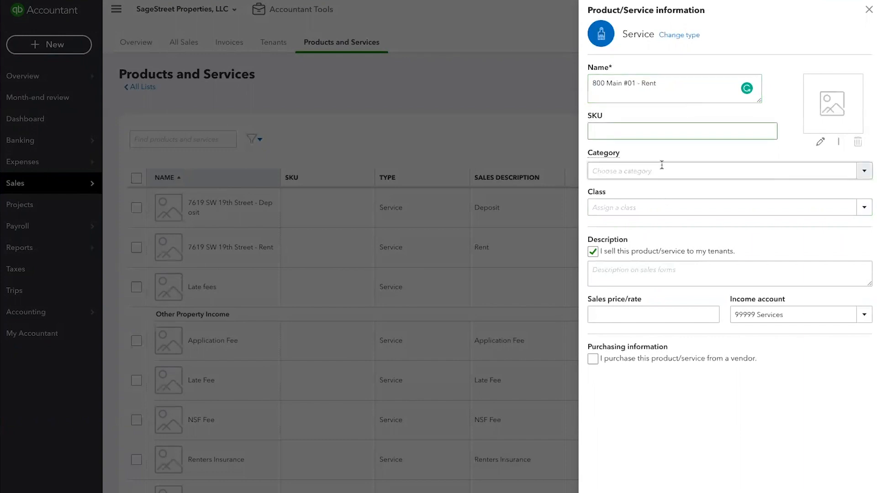
pyautogui.click(669, 84)
pyautogui.moveTo(670, 84); pyautogui.dragTo(589, 83)
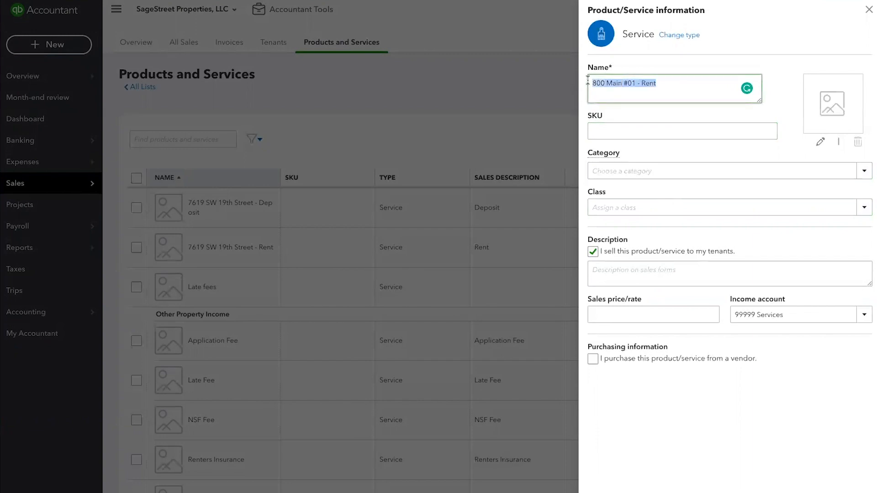
# Step: Enter "Rent" as the item's sales description and set its sales price to 500
pyautogui.click(635, 271)
pyautogui.write('Rent')
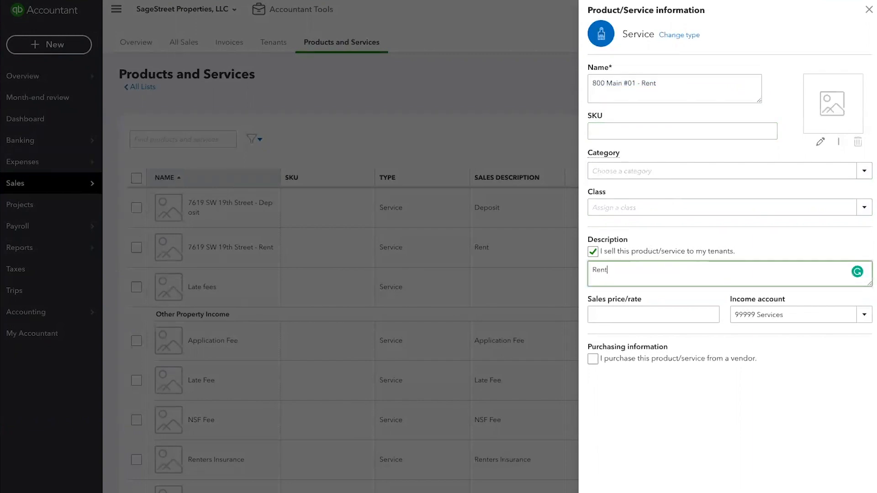
pyautogui.click(627, 313)
pyautogui.write('500')
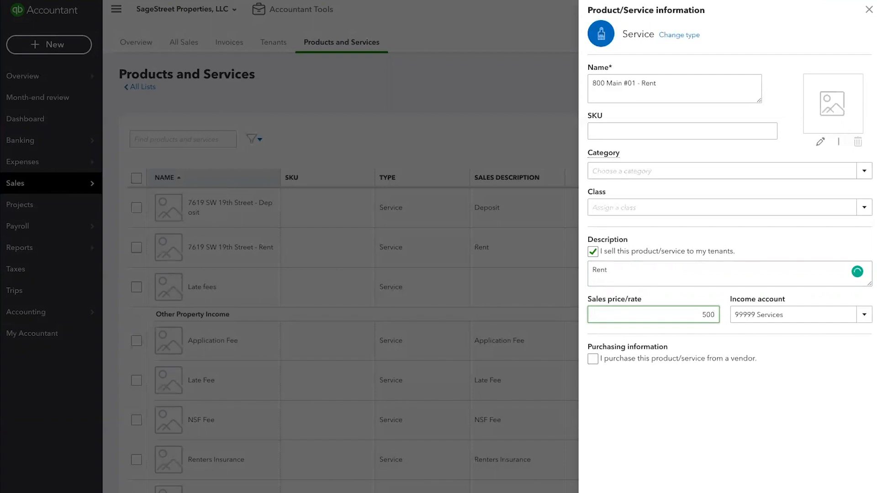
pyautogui.press('Tab')
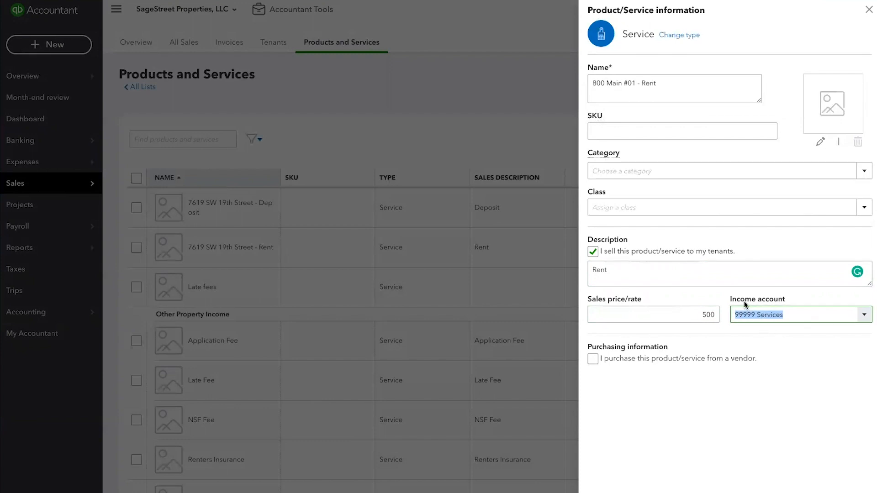
# Step: Assign the 41100 Rent sub-account of RENTAL INCOME as the item's income account and save the item
pyautogui.click(864, 314)
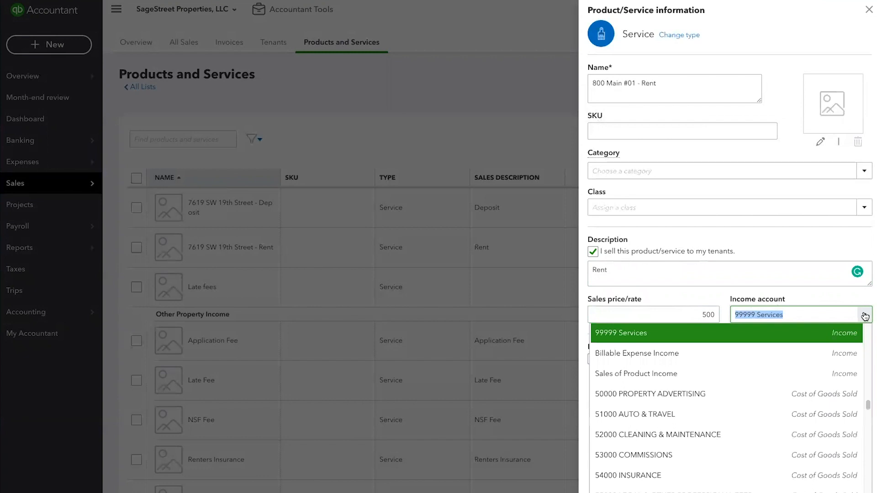
pyautogui.write('ren')
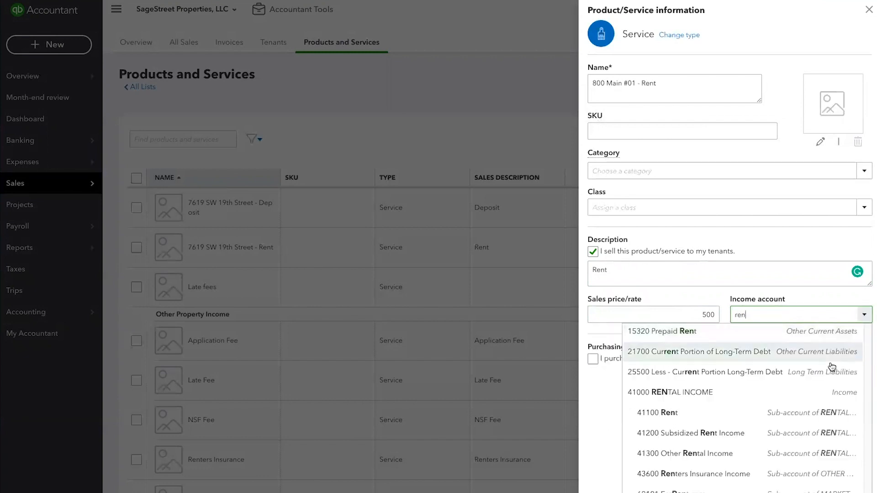
pyautogui.click(676, 415)
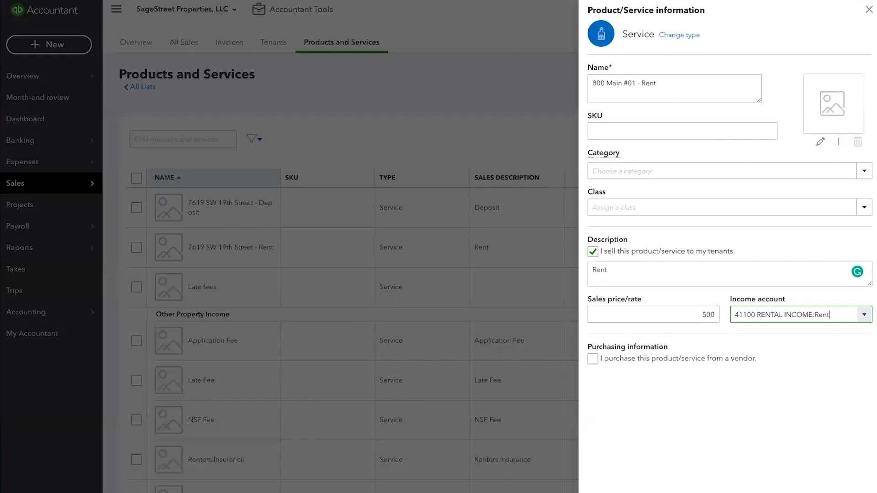
pyautogui.click(829, 488)
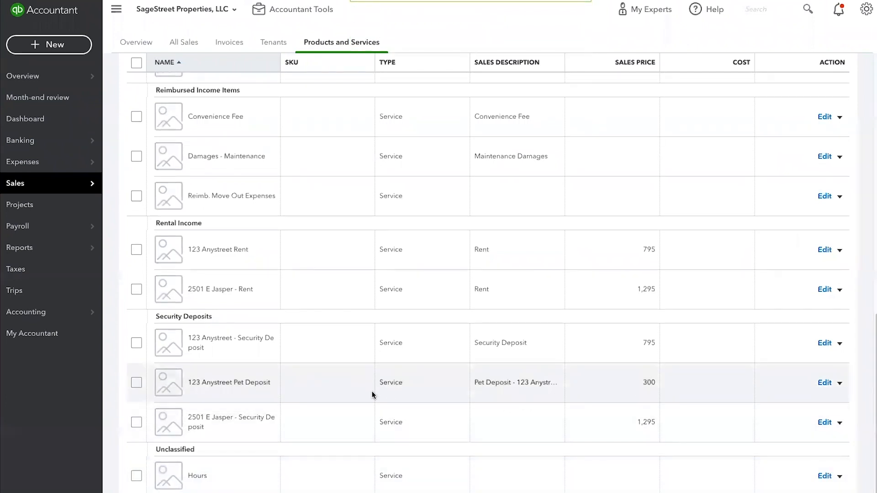
# Step: Reopen the 800 Main #01 - Rent item for editing, assign it the Rental Income category and save it
pyautogui.scroll(10, 373, 395)
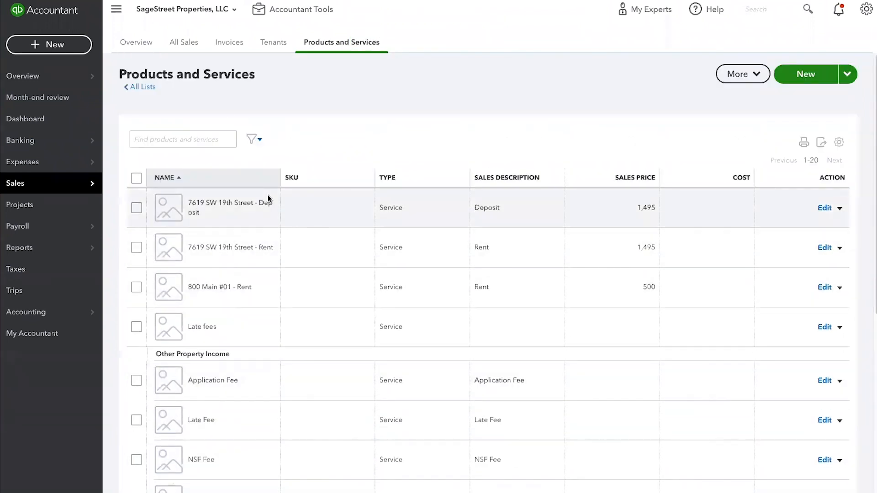
pyautogui.click(824, 287)
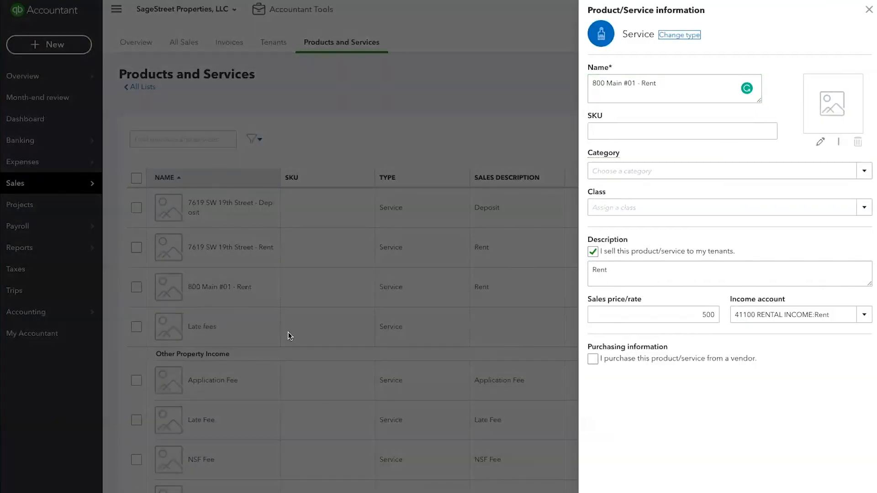
pyautogui.click(685, 170)
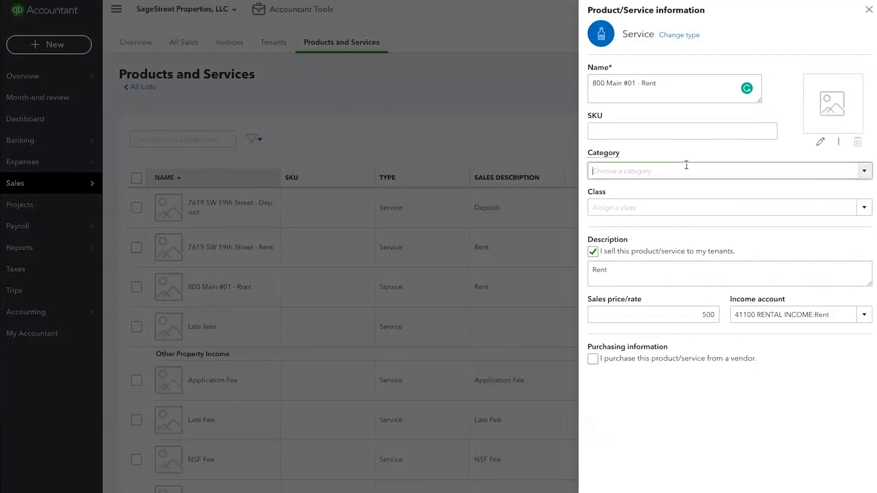
pyautogui.click(864, 172)
pyautogui.write('f')
pyautogui.press('BackSpace')
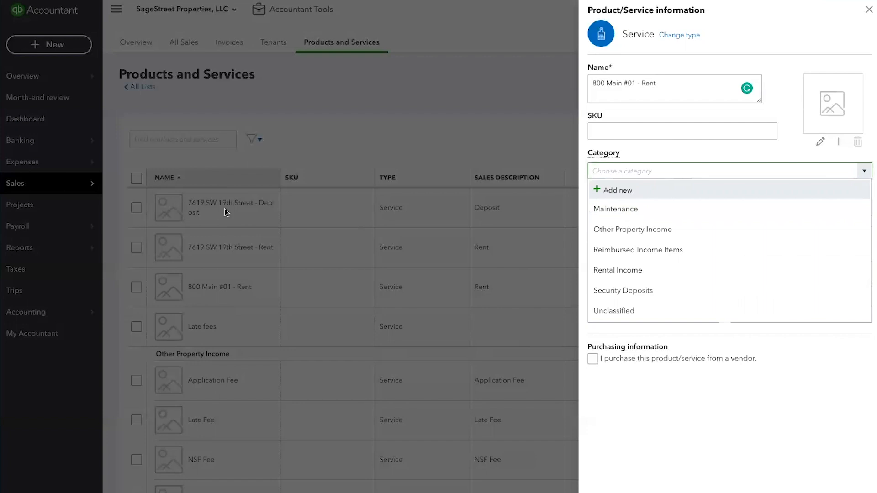
pyautogui.click(634, 273)
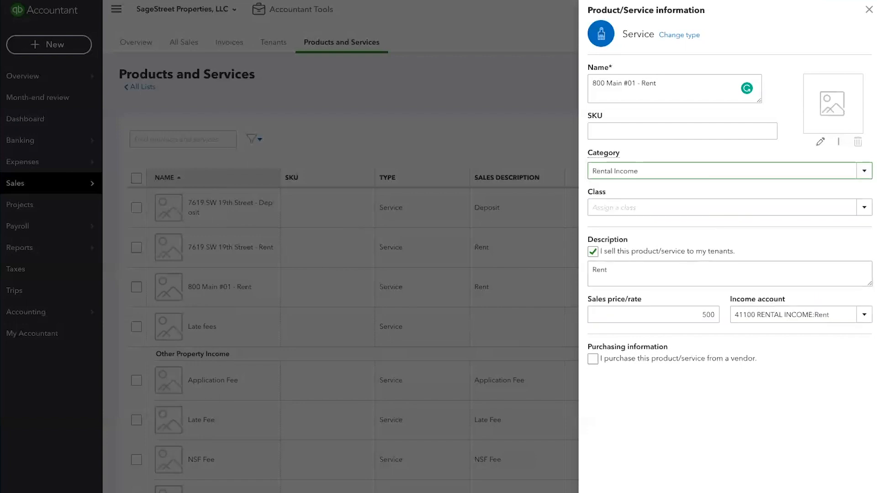
pyautogui.click(833, 490)
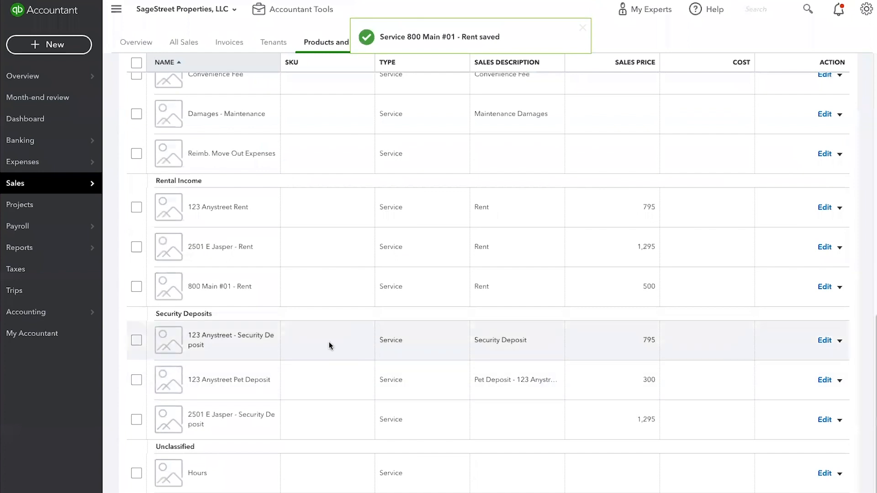
# Step: Go from the product list to the invoices and start a new invoice
pyautogui.scroll(1, 227, 237)
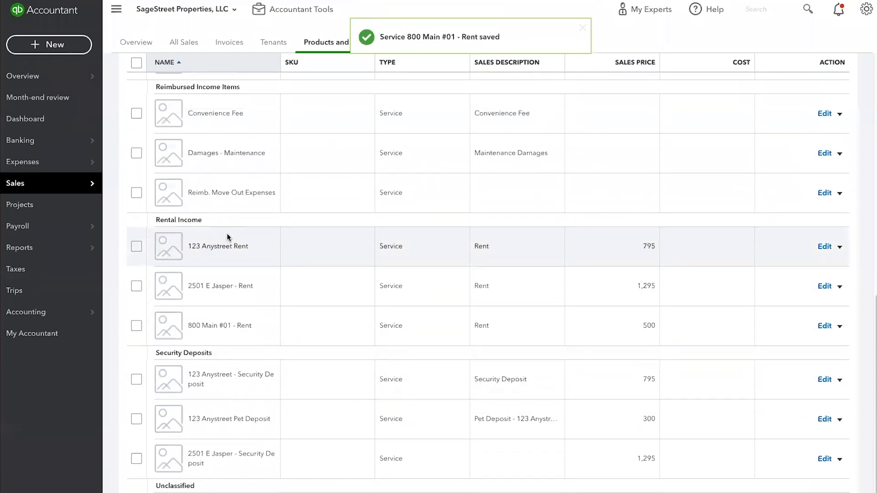
pyautogui.scroll(1, 221, 311)
pyautogui.scroll(10, 221, 313)
pyautogui.scroll(-5, 228, 259)
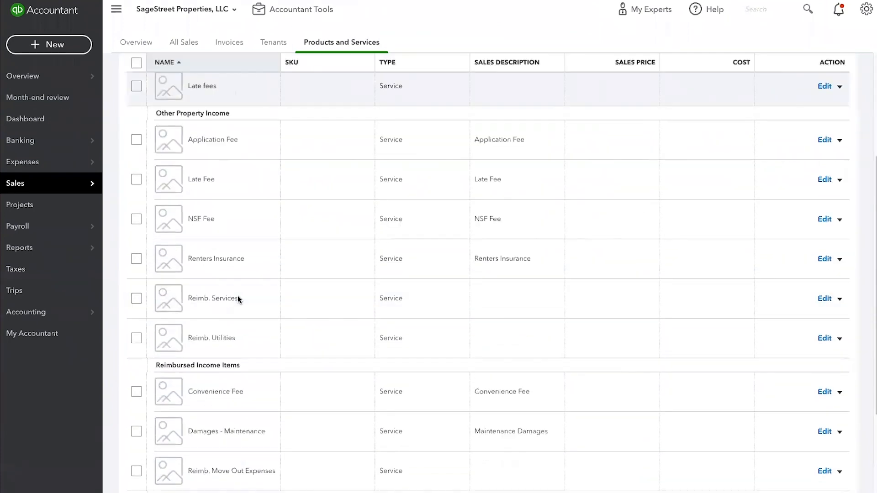
pyautogui.scroll(-5, 238, 299)
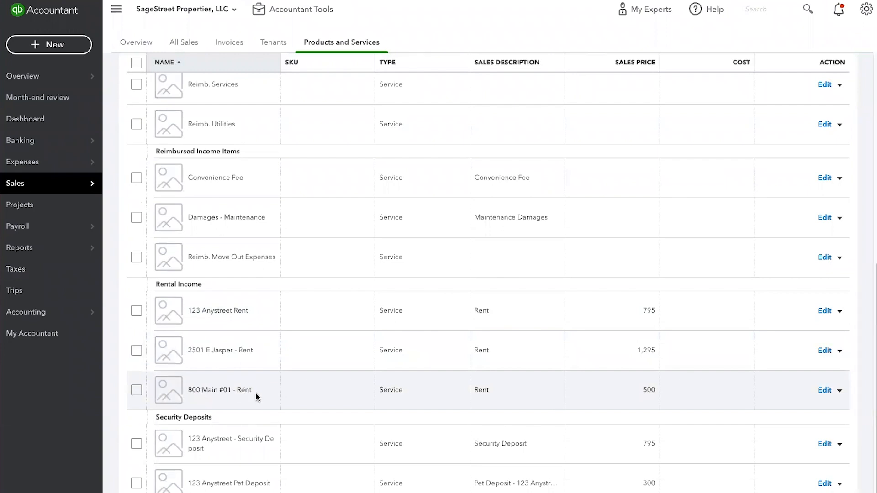
pyautogui.moveTo(34, 184)
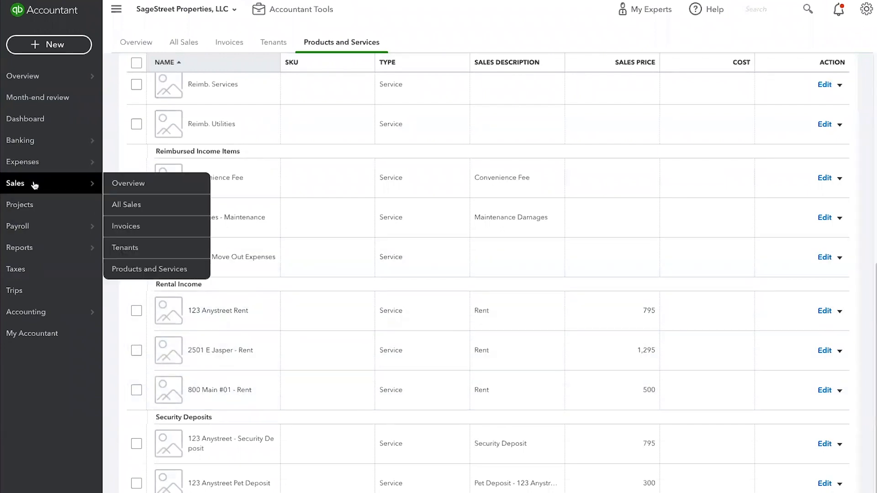
pyautogui.click(235, 43)
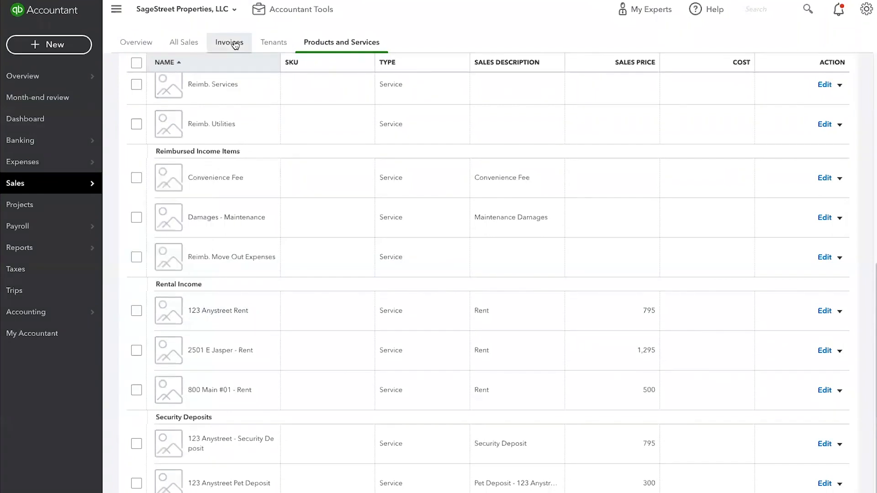
pyautogui.click(799, 178)
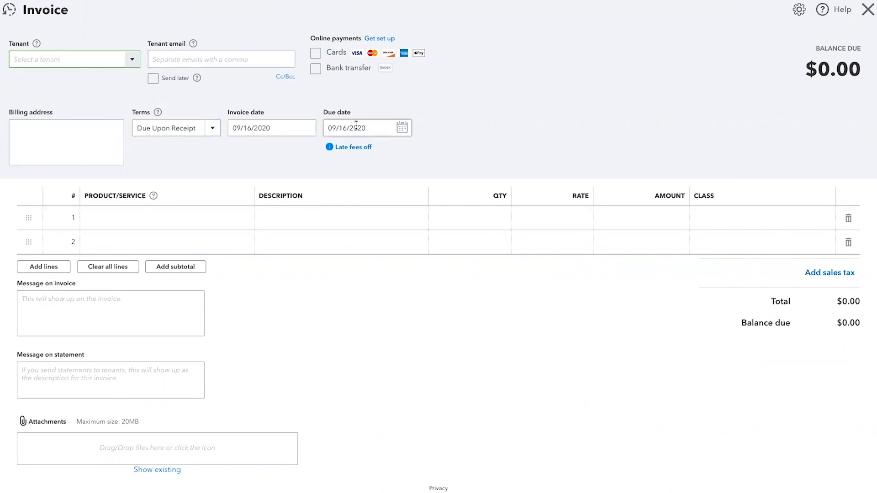
pyautogui.click(134, 211)
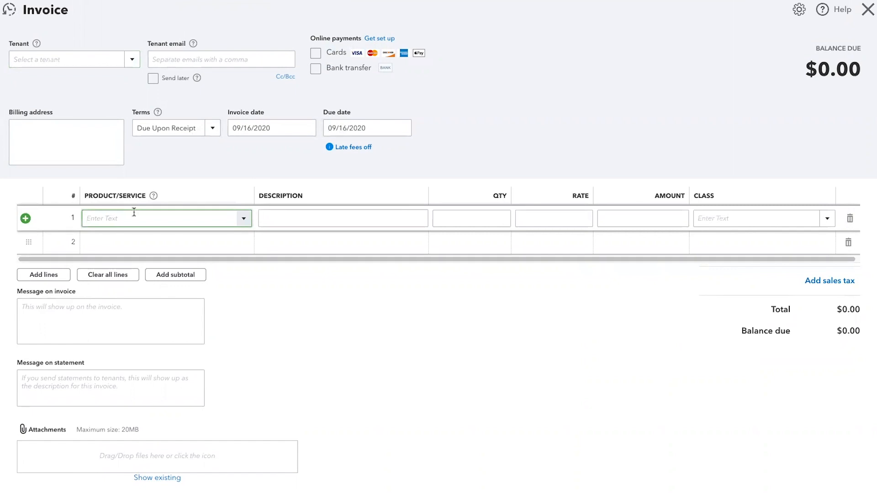
pyautogui.write('Rental Income:800 Main #01 - Rent00')
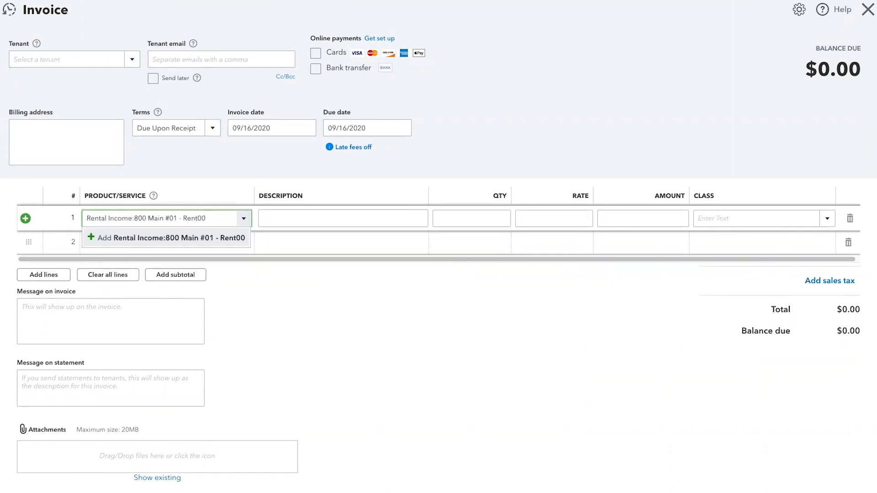
pyautogui.click(204, 239)
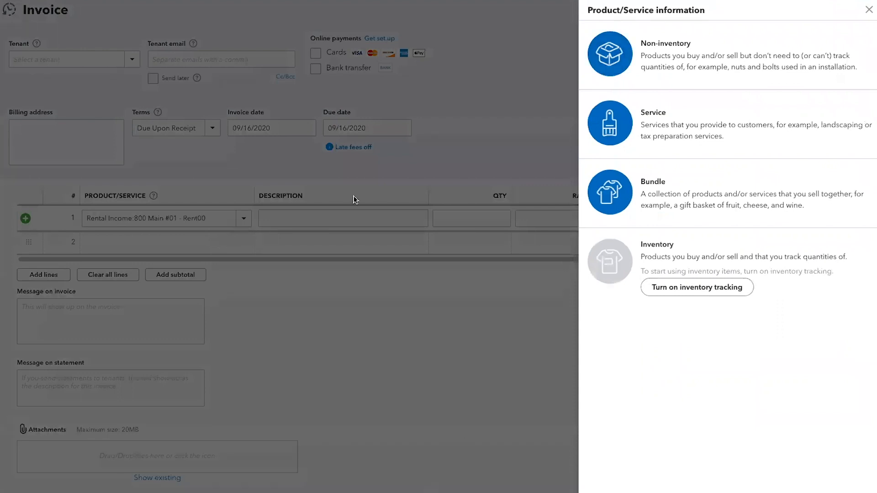
pyautogui.click(869, 9)
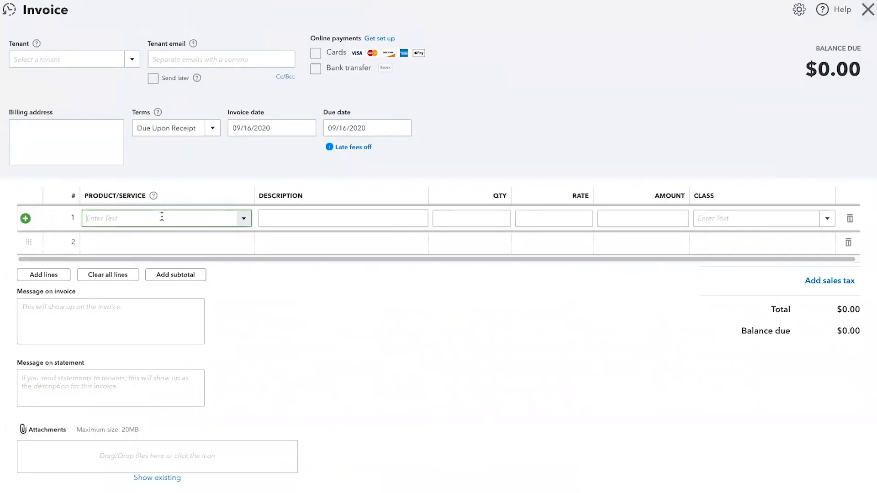
# Step: Add the 800 Main #01 - Rent item to the first invoice line and assign it the 800 - 01 sub-class of 800 E Main Street
pyautogui.write('800 Main #01 - Rent')
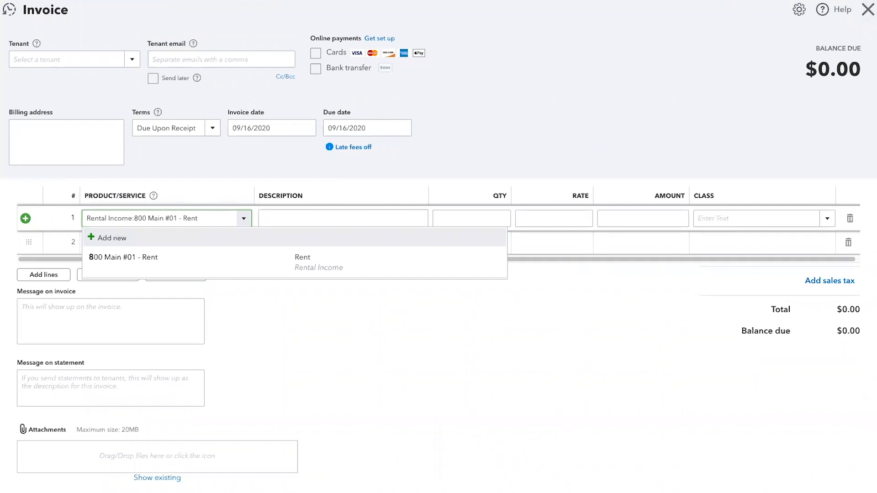
pyautogui.click(251, 257)
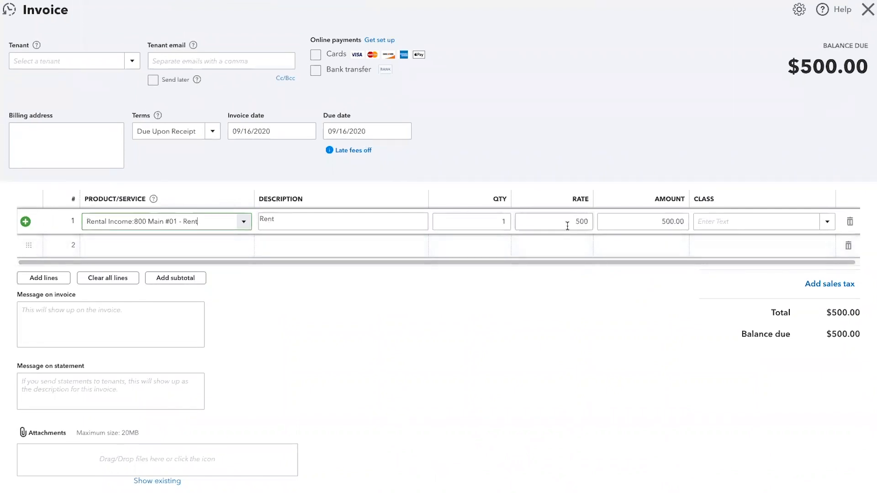
pyautogui.click(653, 219)
pyautogui.click(828, 222)
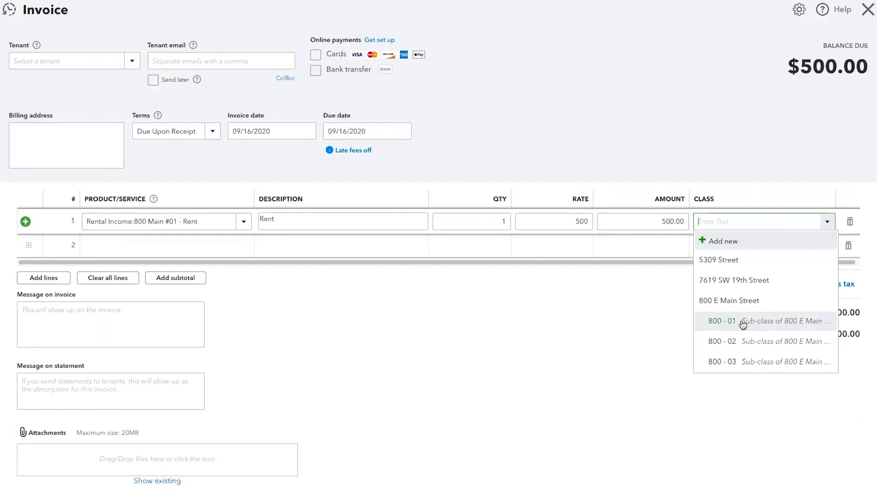
pyautogui.click(729, 301)
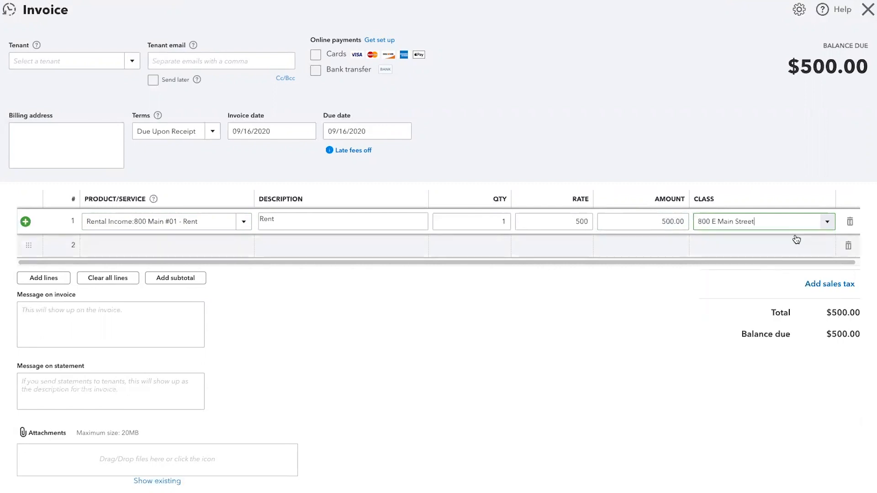
pyautogui.click(827, 222)
pyautogui.click(732, 319)
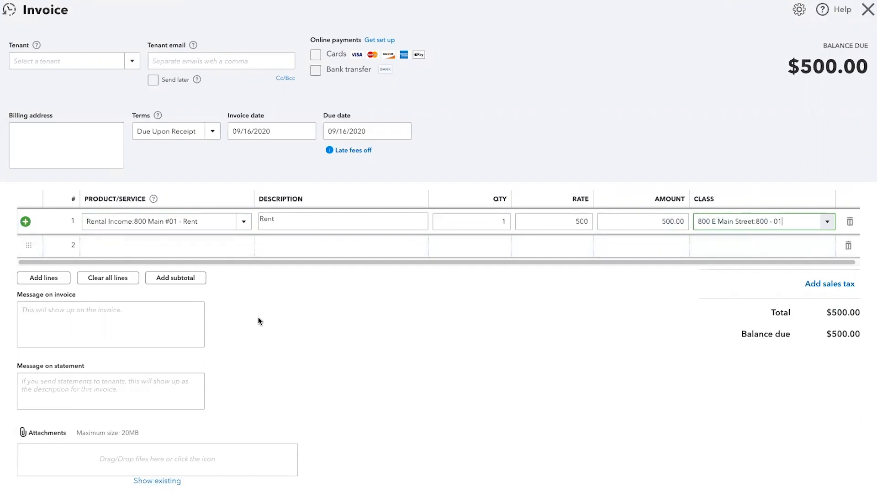
# Step: Choose the existing sub-tenant of the E Jasper property for the invoice and open the second line's product entry
pyautogui.click(246, 250)
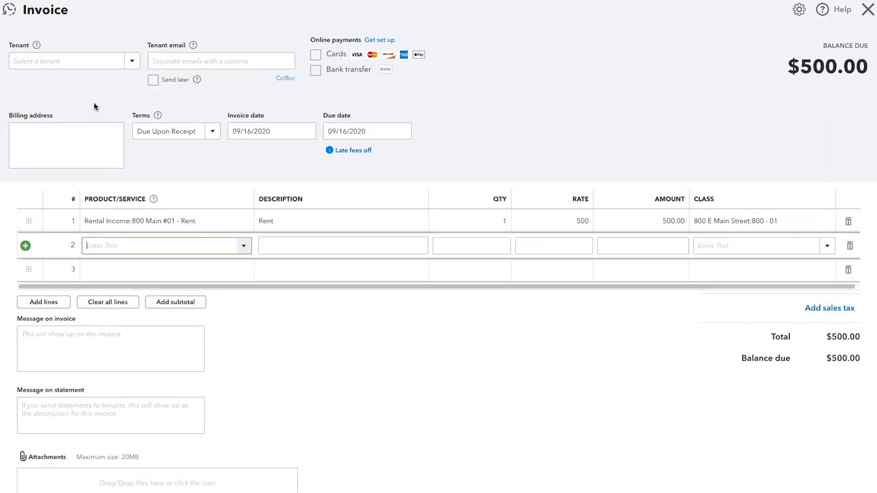
pyautogui.click(81, 59)
pyautogui.write('jim')
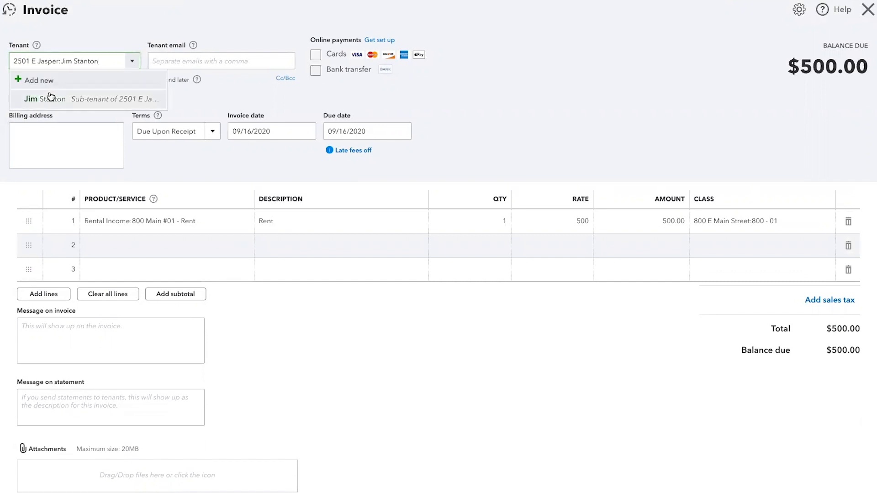
pyautogui.click(51, 98)
pyautogui.click(186, 245)
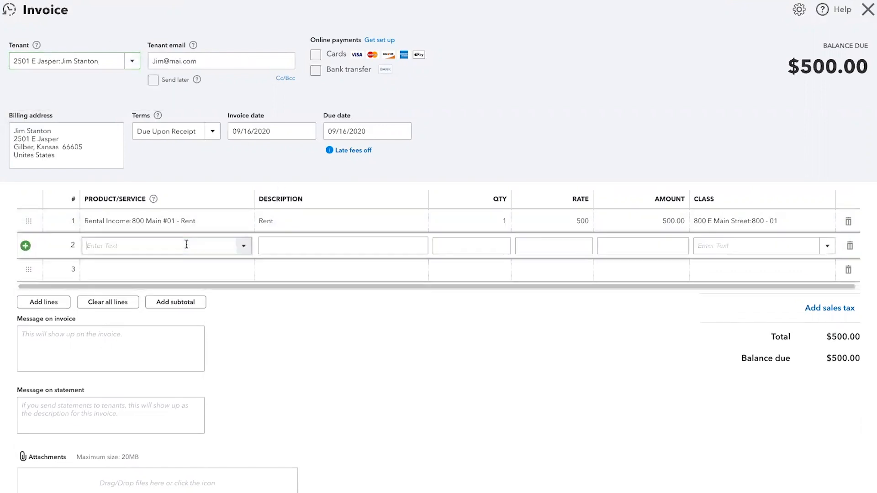
# Step: Add the Convenience Fee item from Reimbursed Income Items to the second invoice line
pyautogui.click(244, 247)
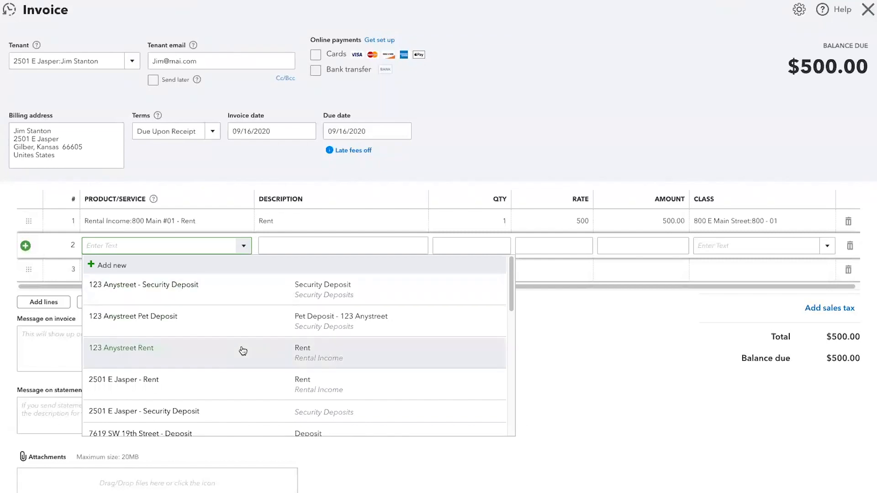
pyautogui.scroll(-3, 242, 351)
pyautogui.scroll(-2, 206, 315)
pyautogui.scroll(-1, 206, 334)
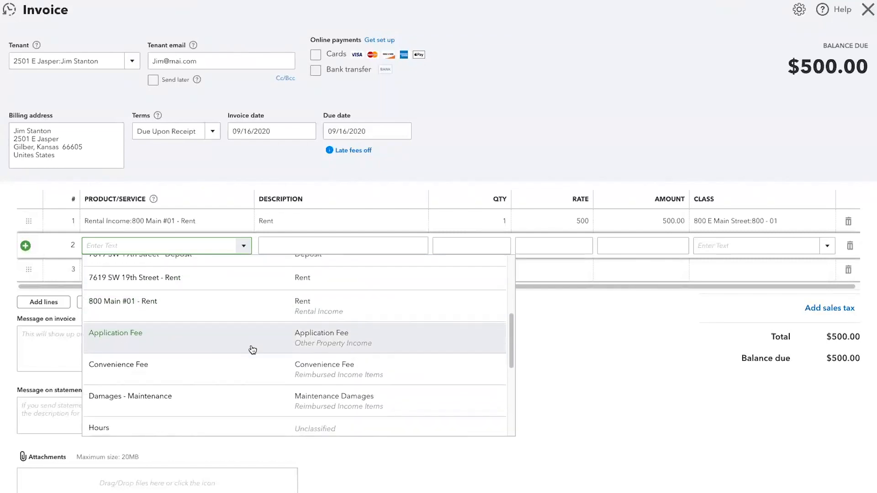
pyautogui.click(123, 362)
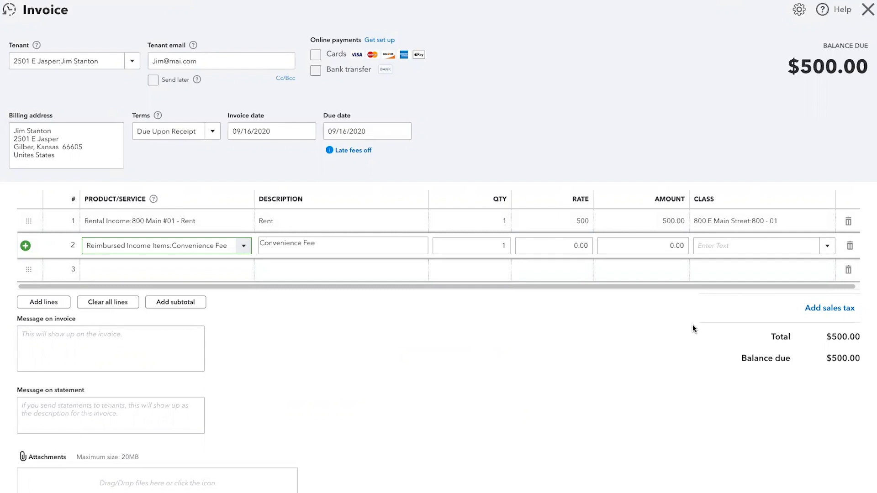
# Step: Set the Convenience Fee line's rate to 14.50 and assign it the 800 - 01 sub-class of 800 E Main Street
pyautogui.click(580, 245)
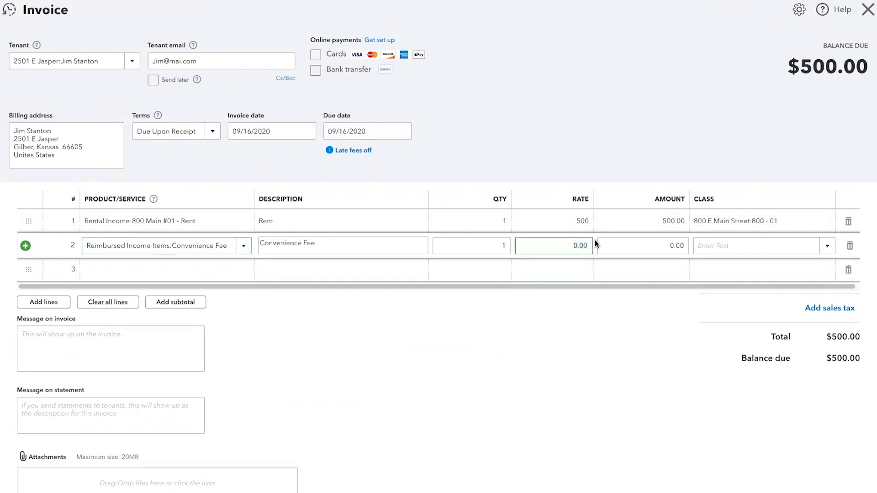
pyautogui.hotkey('shift', 'Right')
pyautogui.hotkey('shift', 'Right')
pyautogui.hotkey('shift', 'Right')
pyautogui.hotkey('shift', 'Right')
pyautogui.write('14.5')
pyautogui.press('Tab')
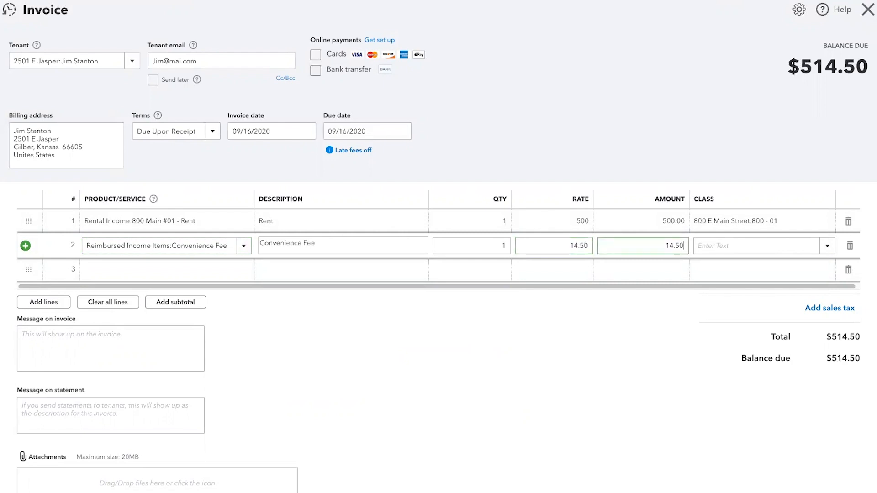
pyautogui.click(828, 246)
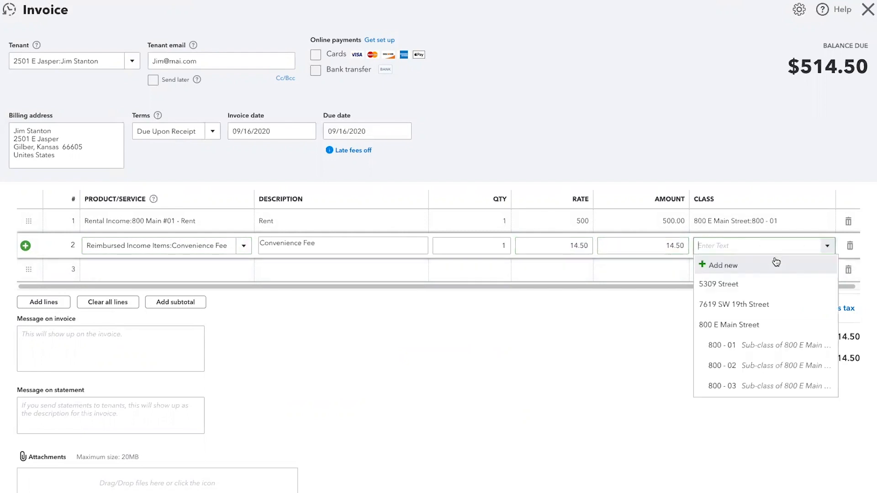
pyautogui.click(749, 340)
# Step: Add the Application Fee item from Other Property Income to the third invoice line
pyautogui.click(224, 277)
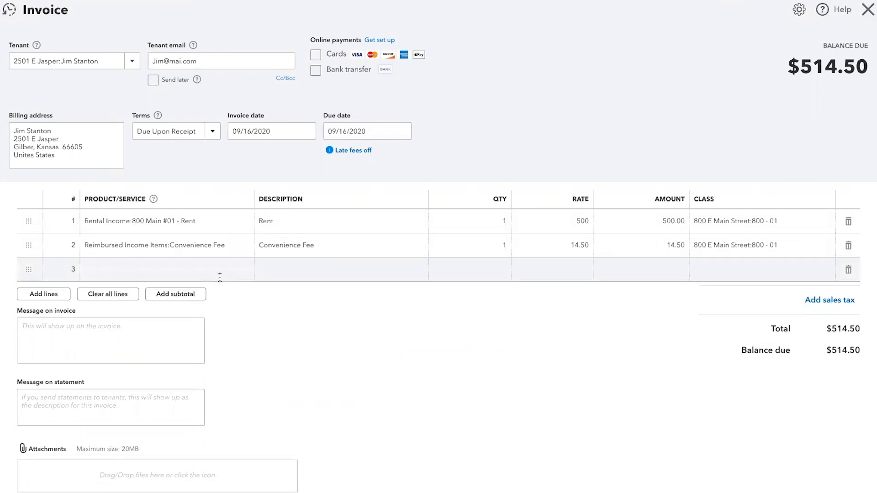
pyautogui.click(244, 273)
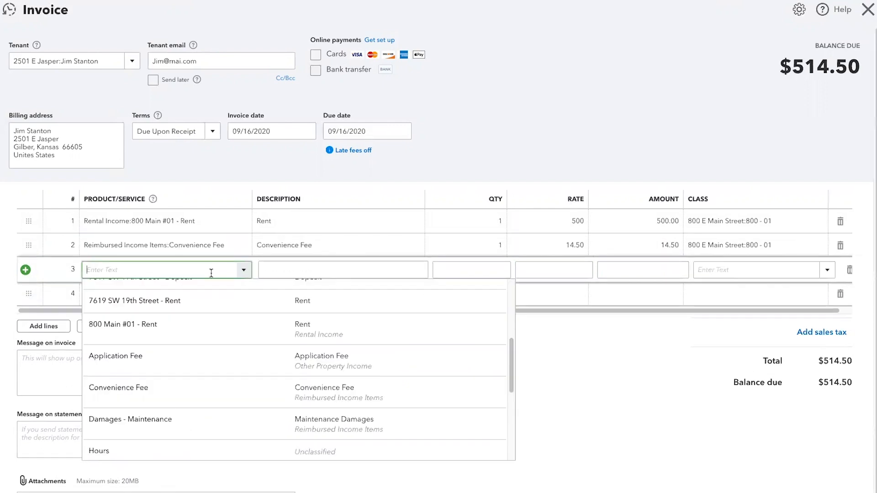
pyautogui.click(141, 357)
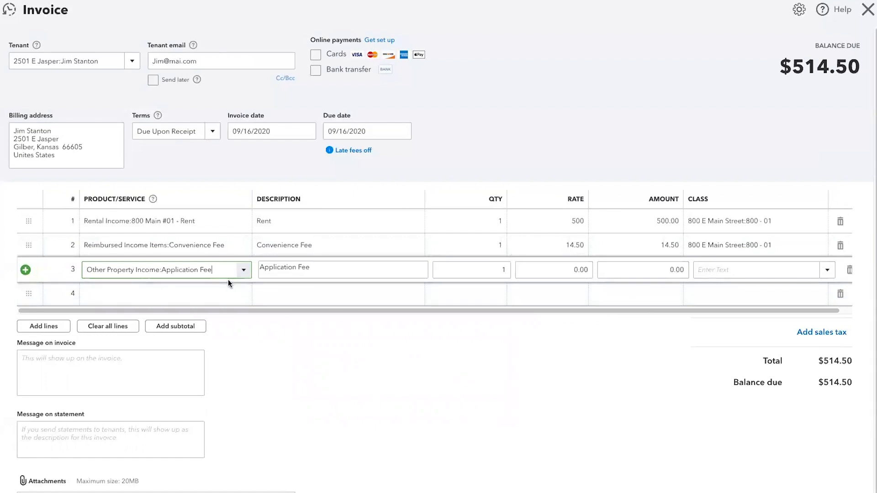
# Step: Look through the available fee and reimbursement items for the fourth invoice line without choosing one
pyautogui.click(236, 297)
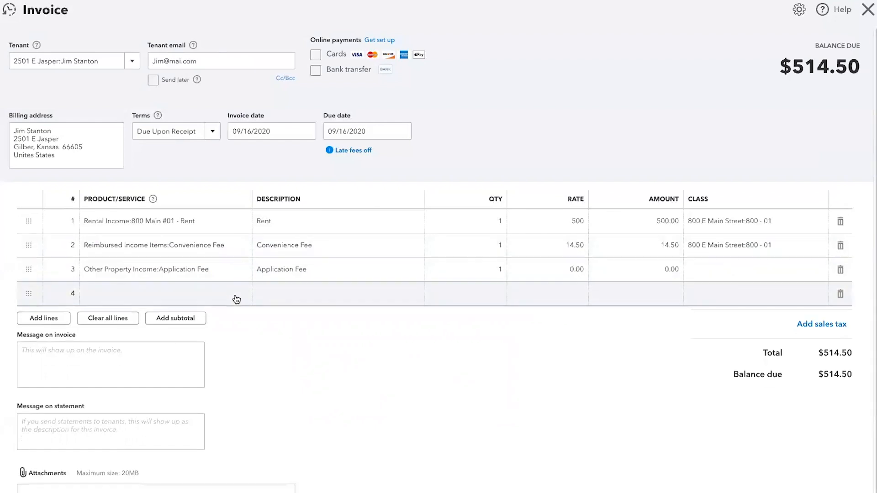
pyautogui.click(236, 299)
pyautogui.click(242, 295)
pyautogui.scroll(-4, 248, 389)
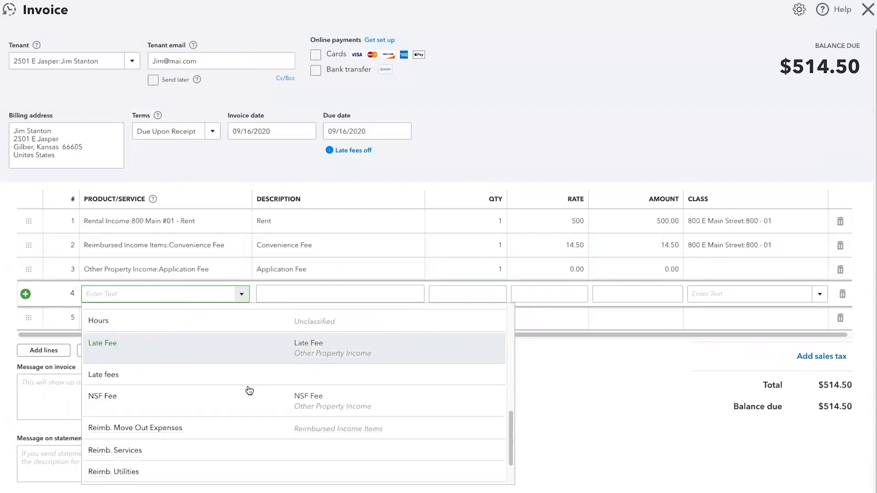
pyautogui.scroll(-3, 248, 391)
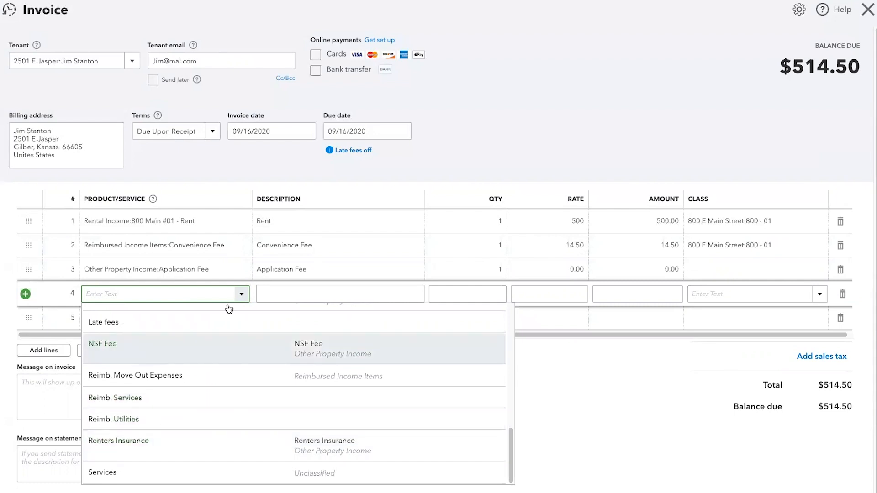
pyautogui.click(614, 373)
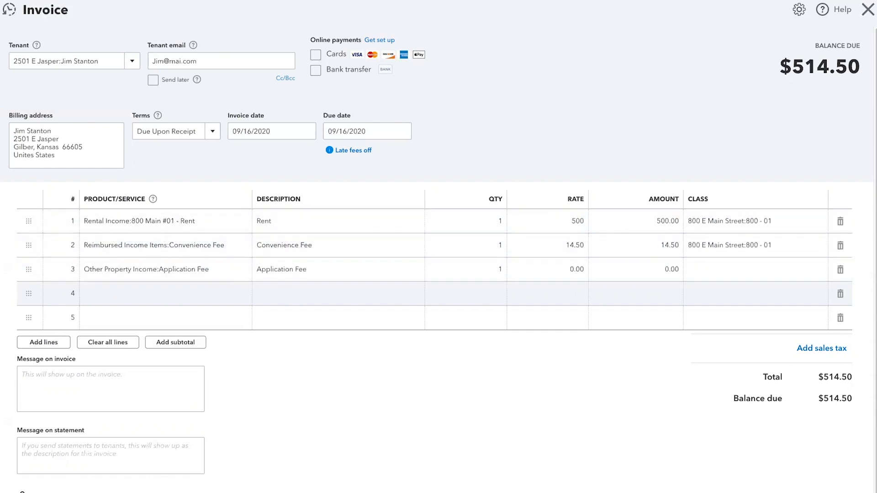
# Step: Leave the invoice without saving and return to the products and services list
pyautogui.click(867, 10)
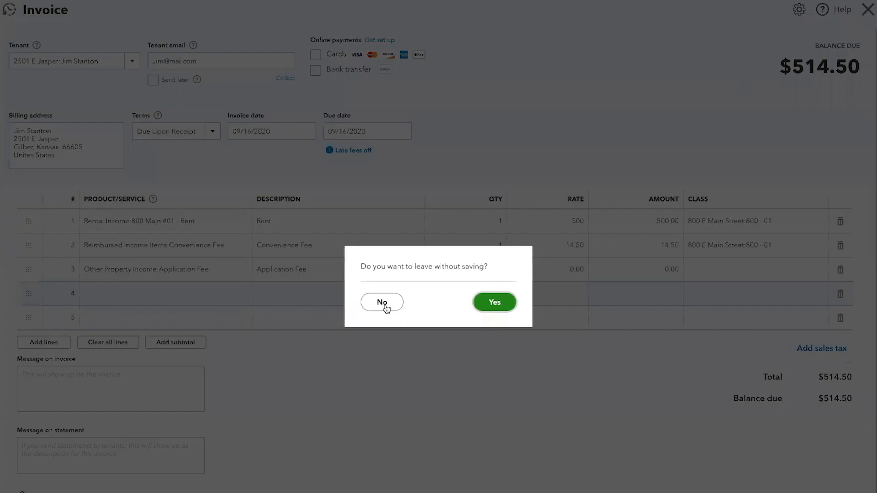
pyautogui.click(494, 302)
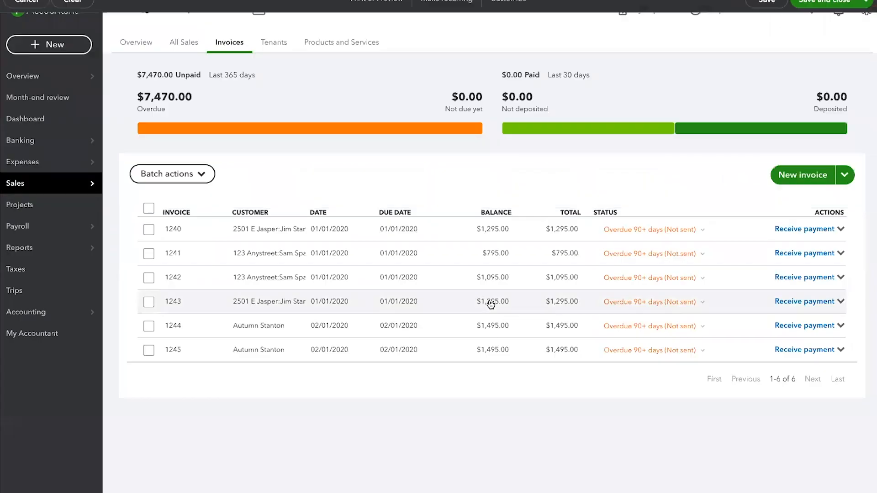
pyautogui.click(362, 42)
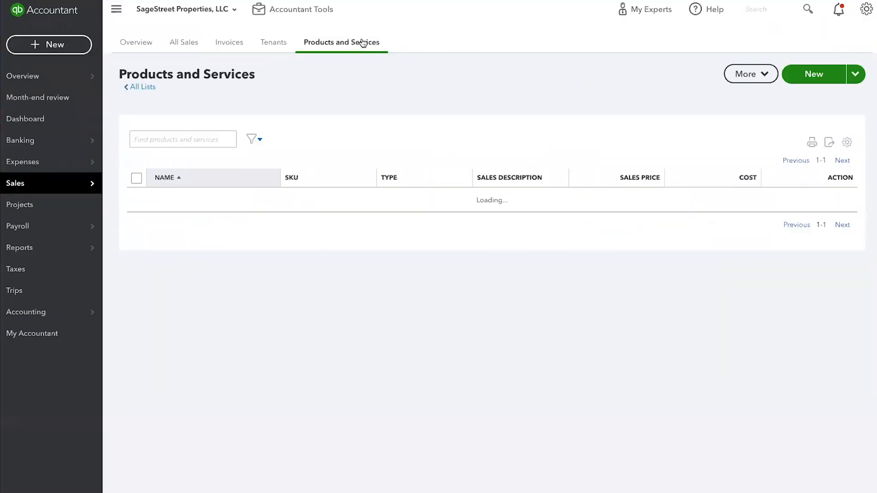
# Step: Set the Application Fee service's sales price to 40 and save the item
pyautogui.scroll(-3, 510, 382)
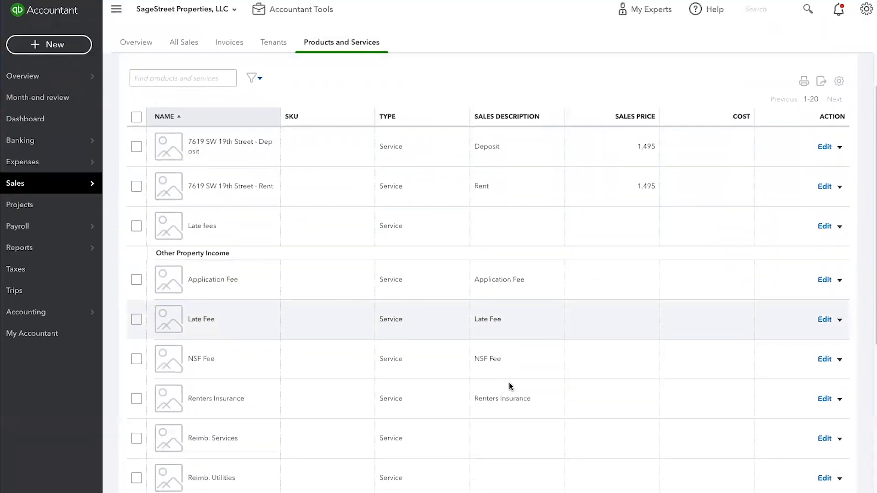
pyautogui.scroll(-4, 510, 385)
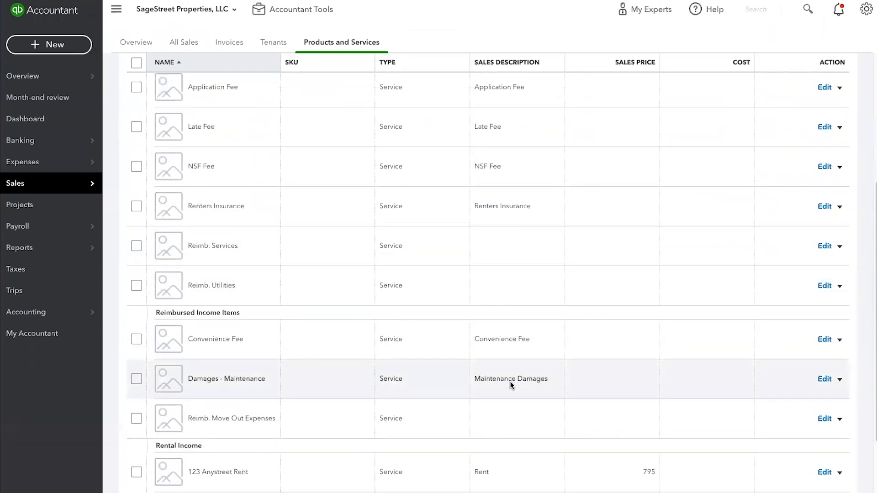
pyautogui.scroll(1, 511, 385)
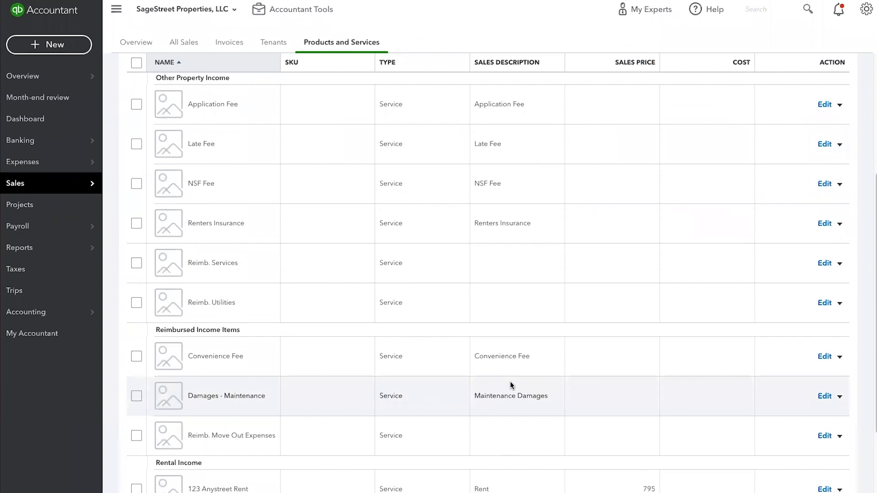
pyautogui.scroll(1, 485, 386)
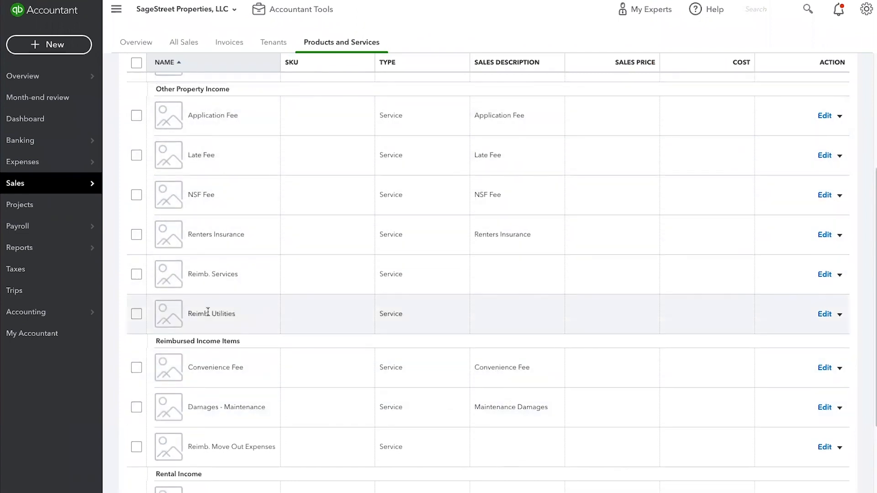
pyautogui.scroll(-5, 209, 309)
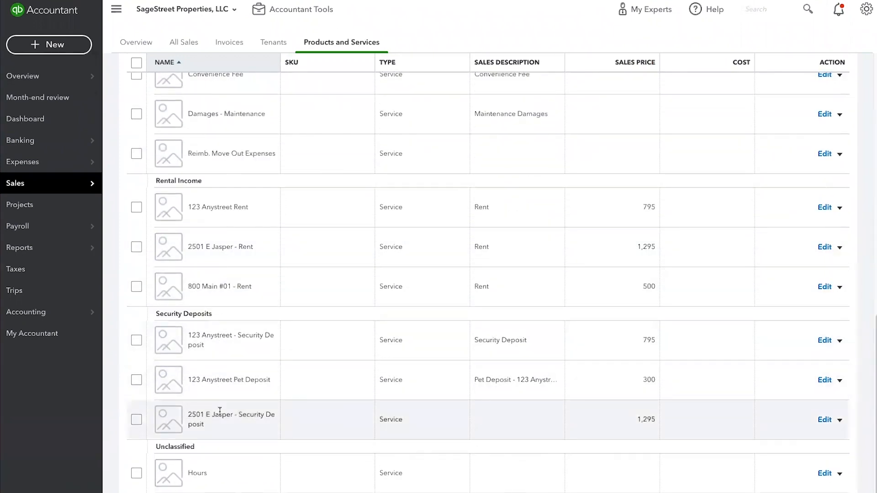
pyautogui.scroll(3, 219, 411)
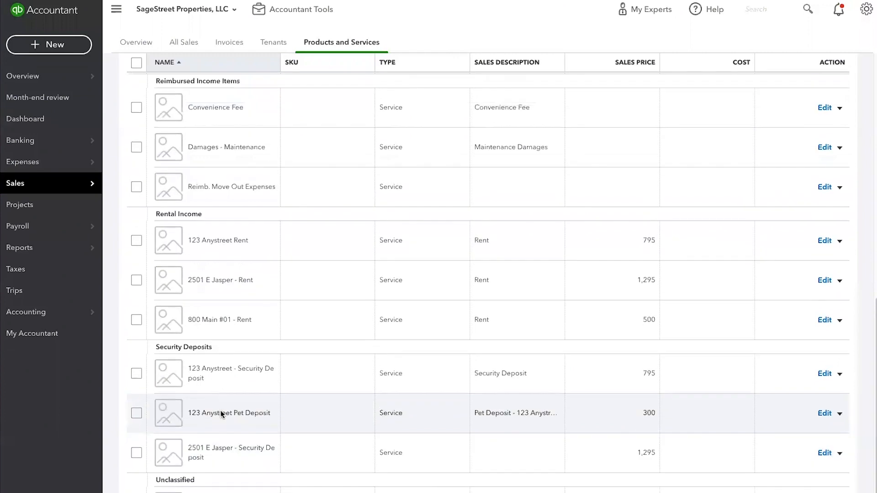
pyautogui.scroll(2, 219, 409)
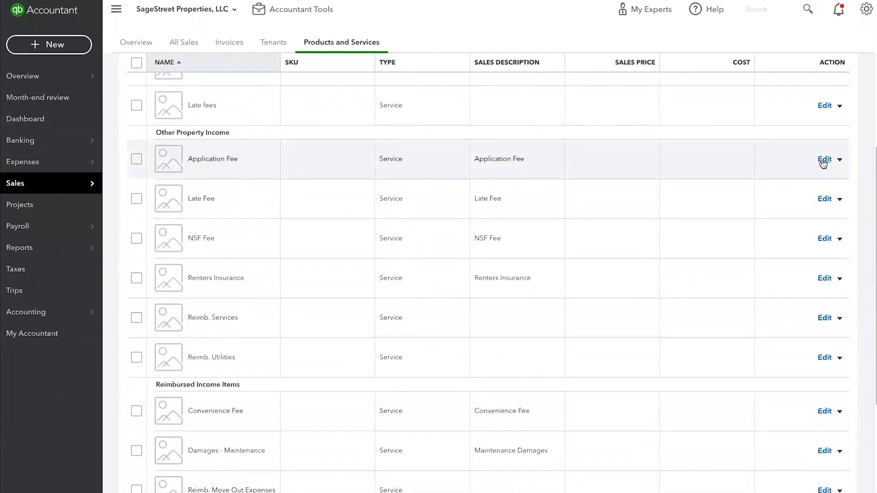
pyautogui.click(822, 159)
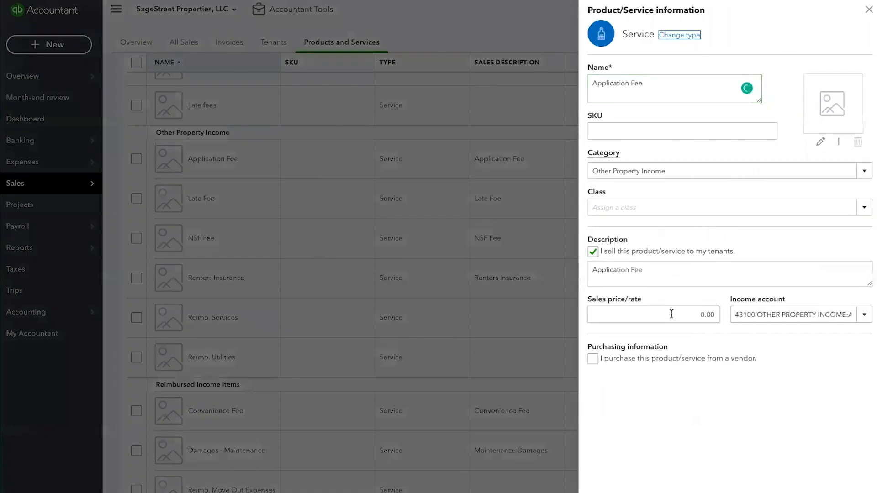
pyautogui.click(715, 314)
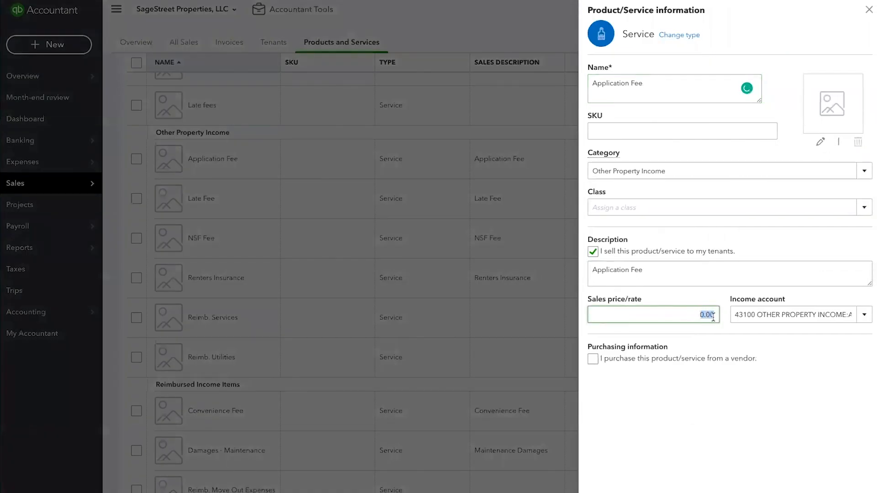
pyautogui.write('40')
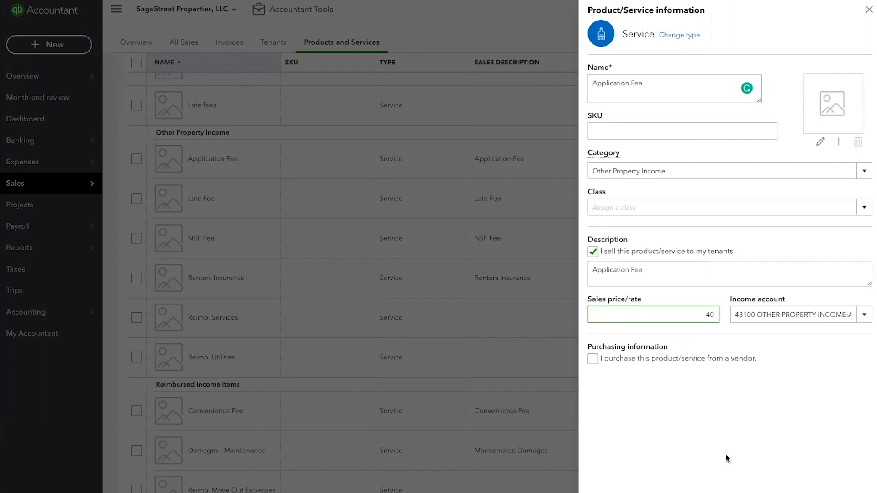
pyautogui.click(832, 492)
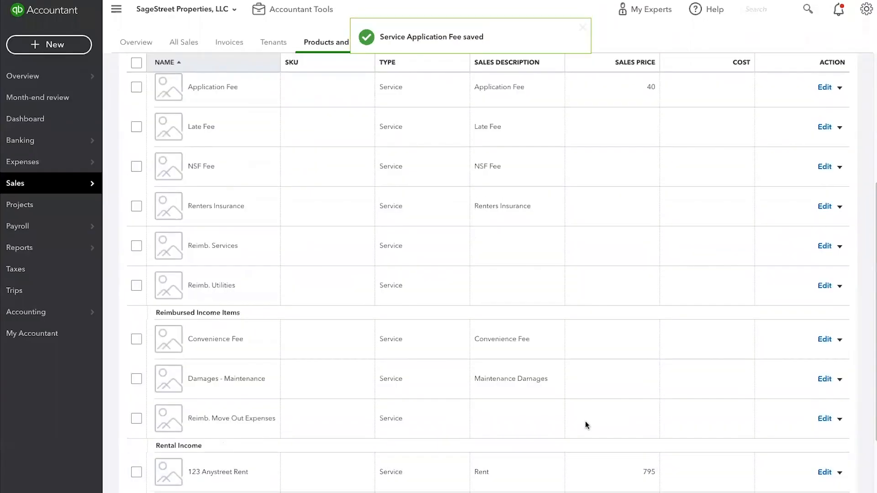
# Step: Upload a file to the products and services import as far as the field mapping, and leave the import without saving
pyautogui.scroll(1, 274, 277)
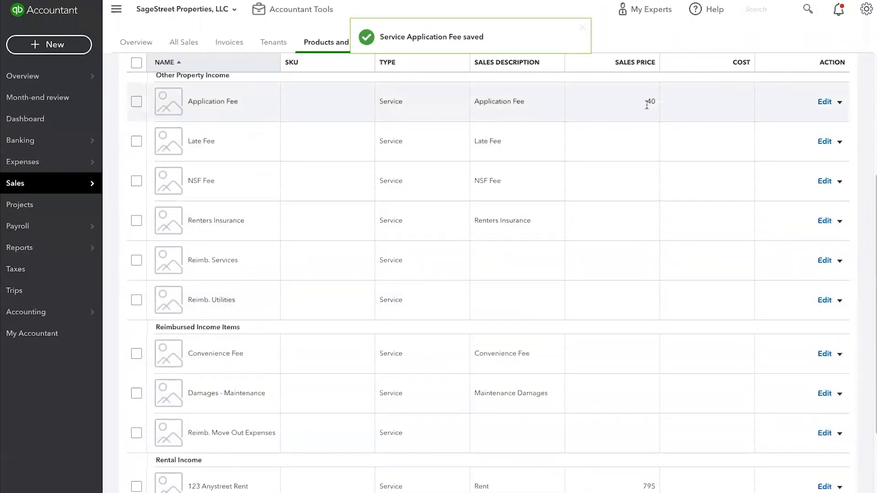
pyautogui.scroll(1, 643, 130)
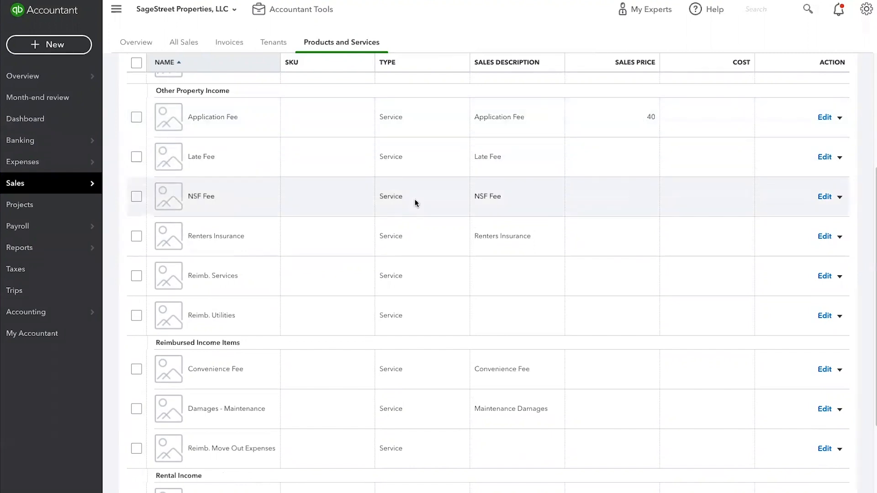
pyautogui.scroll(5, 645, 234)
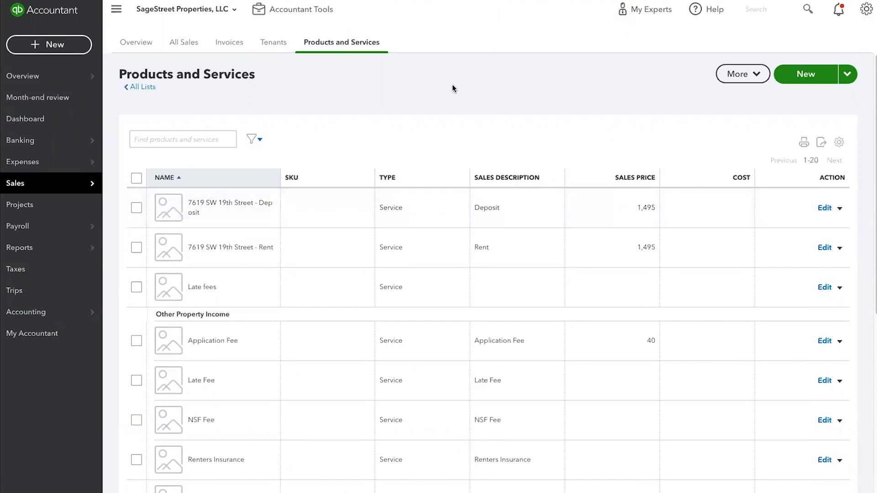
pyautogui.click(848, 76)
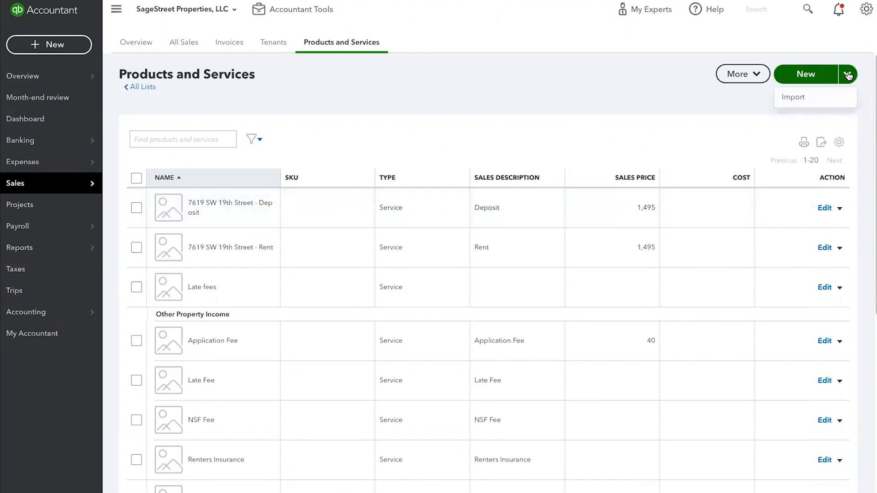
pyautogui.click(788, 98)
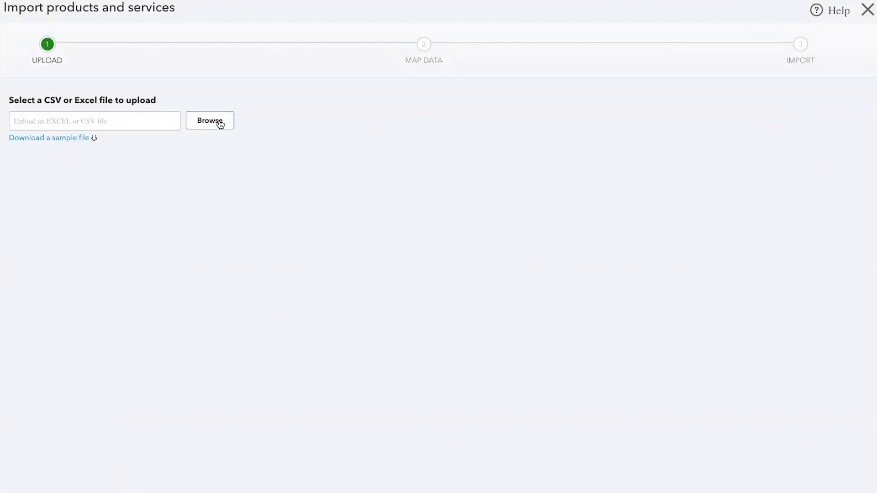
pyautogui.click(220, 123)
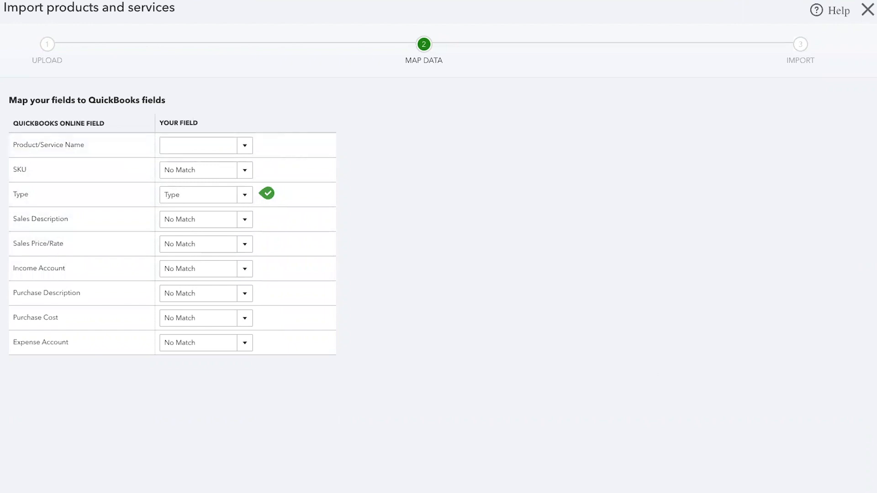
pyautogui.click(867, 13)
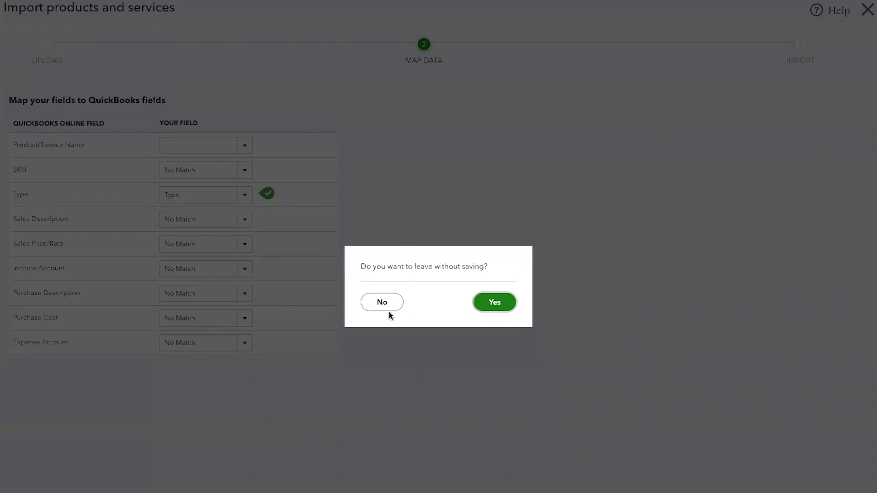
pyautogui.click(483, 300)
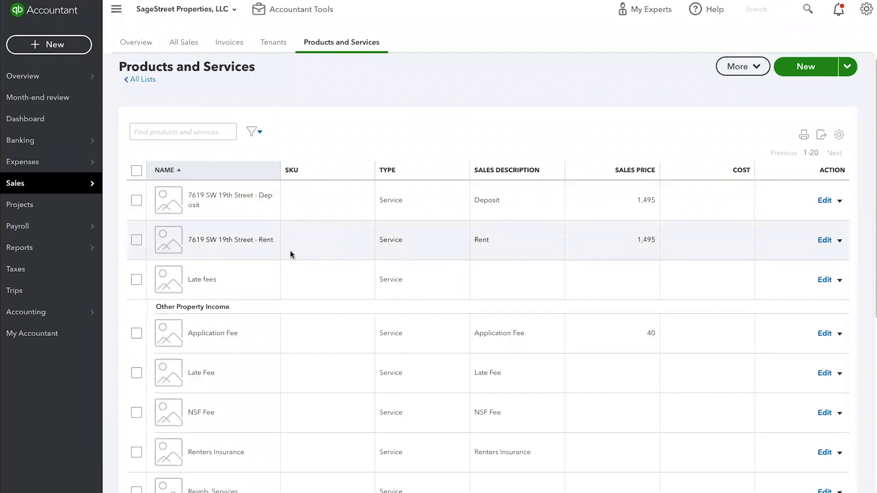
# Step: Review the items under Other Property Income and Reimbursed Income Items in the products and services list
pyautogui.scroll(-1, 291, 255)
pyautogui.scroll(-3, 450, 303)
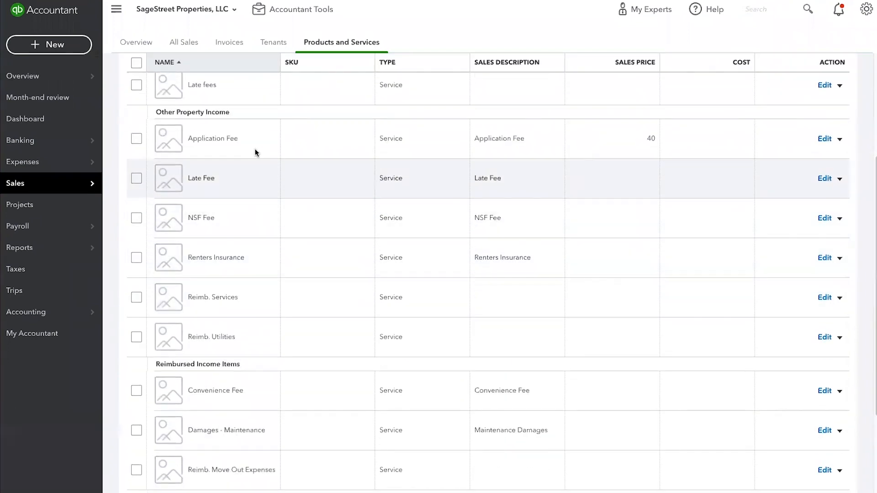